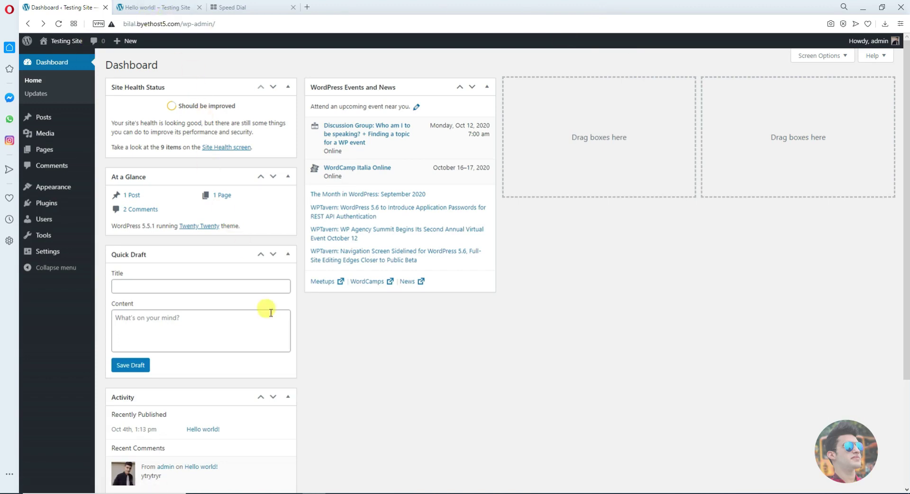
Step: Look over the WordPress dashboard and the published "Hello world!" post page of the Testing Site
scroll(544, 256, "down", 3)
scroll(546, 258, "up", 3)
scroll(535, 252, "down", 3)
scroll(504, 378, "up", 3)
scroll(493, 242, "down", 3)
left_click(178, 7)
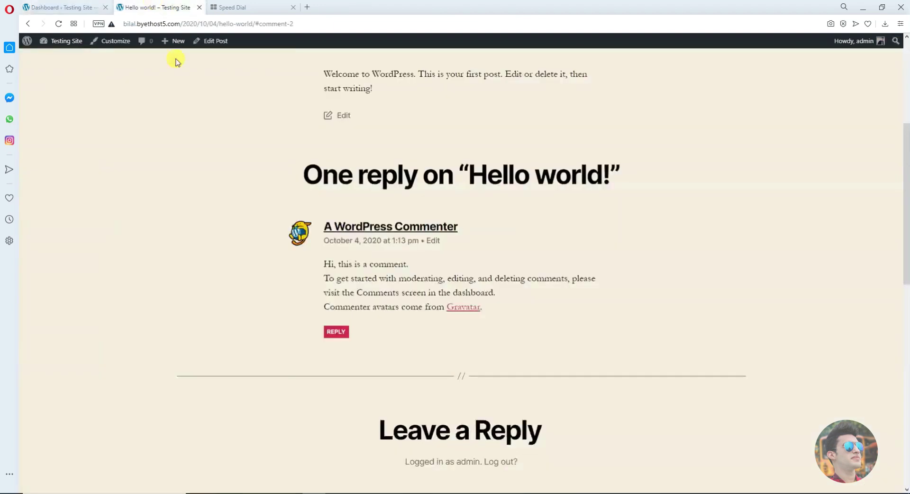
scroll(365, 338, "up", 5)
scroll(356, 322, "down", 5)
scroll(337, 287, "up", 5)
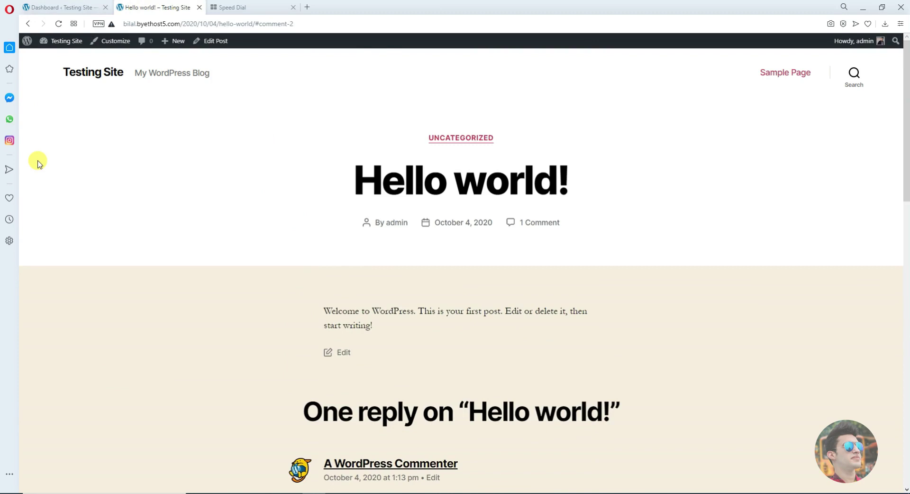
scroll(90, 158, "down", 3)
scroll(126, 180, "up", 3)
scroll(199, 176, "down", 5)
scroll(200, 176, "up", 5)
Step: Return to the admin dashboard and look over its menu sections, from Posts to Plugins
left_click(52, 7)
scroll(303, 283, "up", 3)
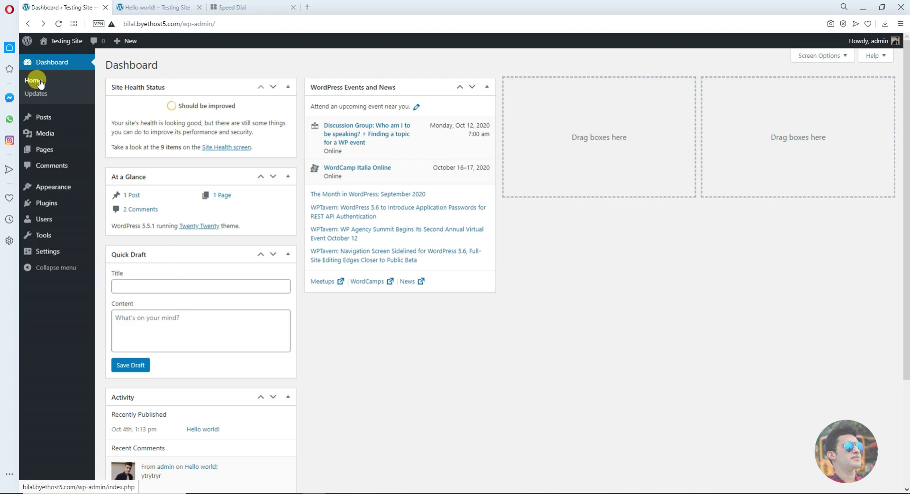
mouse_move(49, 122)
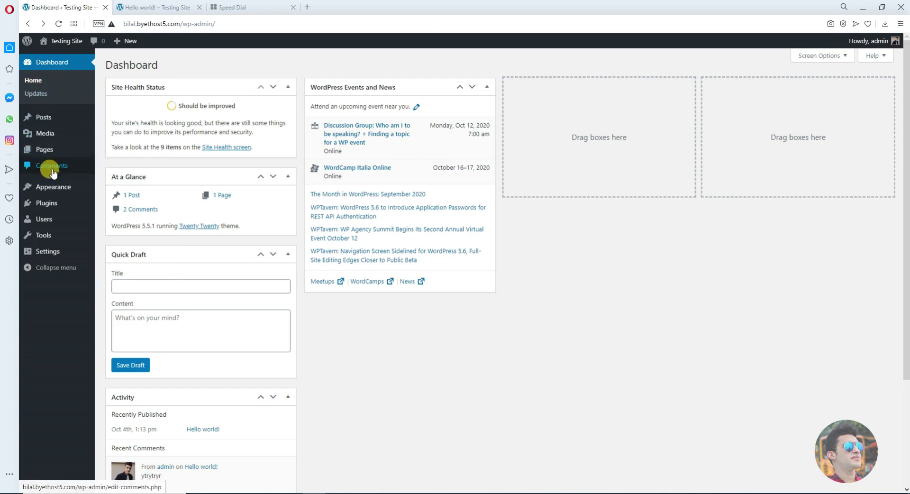
mouse_move(47, 157)
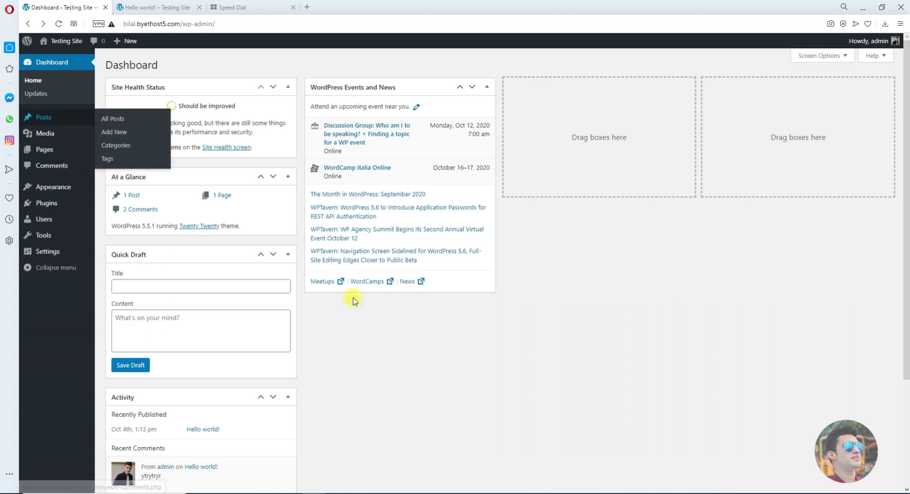
mouse_move(57, 203)
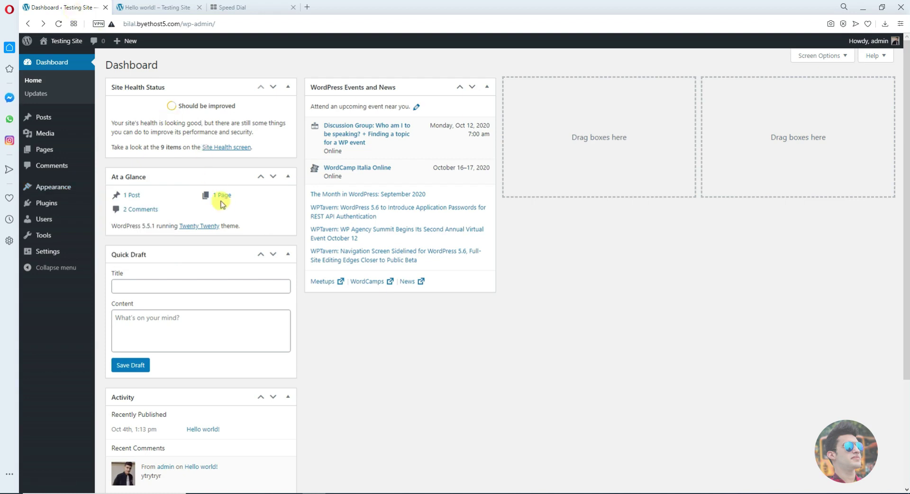
Step: Compare the admin dashboard with the public "Hello world!" post page by viewing them alternately
left_click(175, 8)
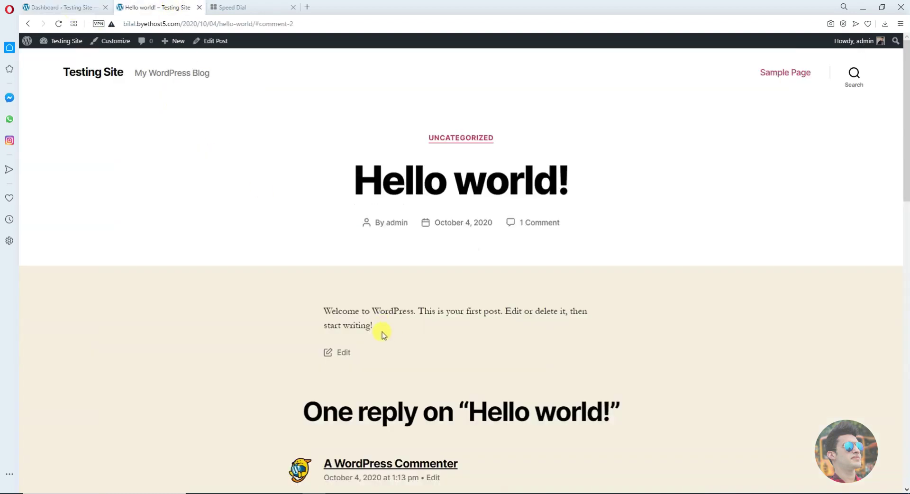
left_click(68, 5)
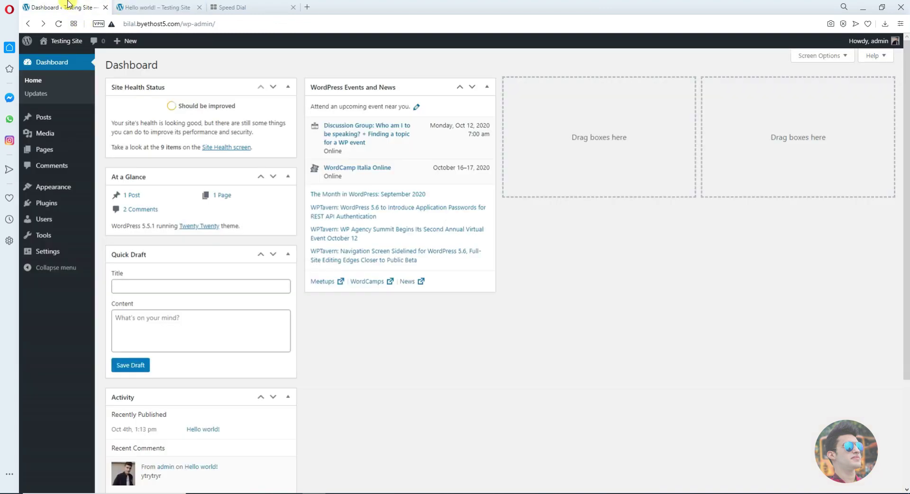
left_click(148, 7)
scroll(425, 355, "up", 2)
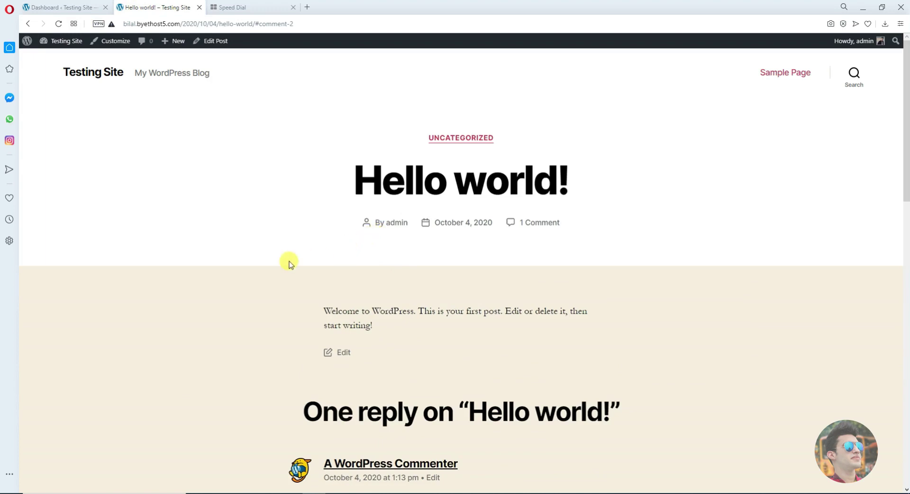
scroll(329, 258, "down", 5)
scroll(329, 258, "up", 5)
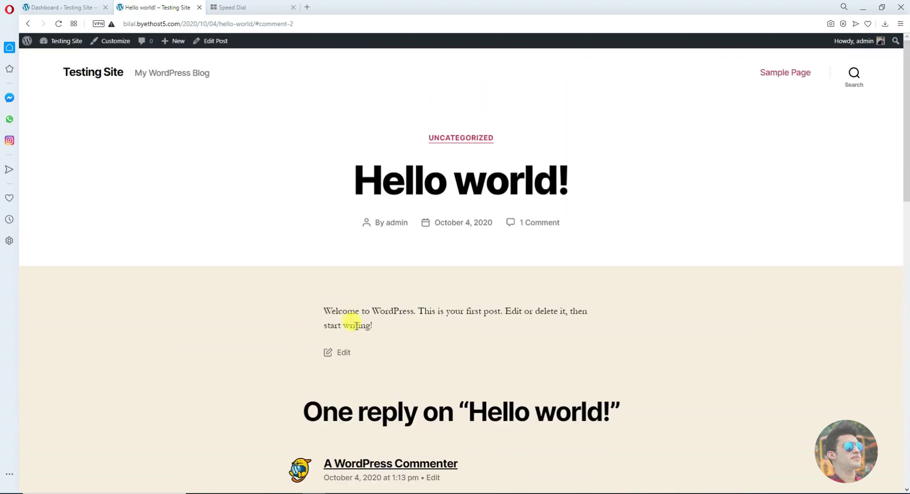
scroll(345, 285, "down", 6)
scroll(343, 272, "up", 3)
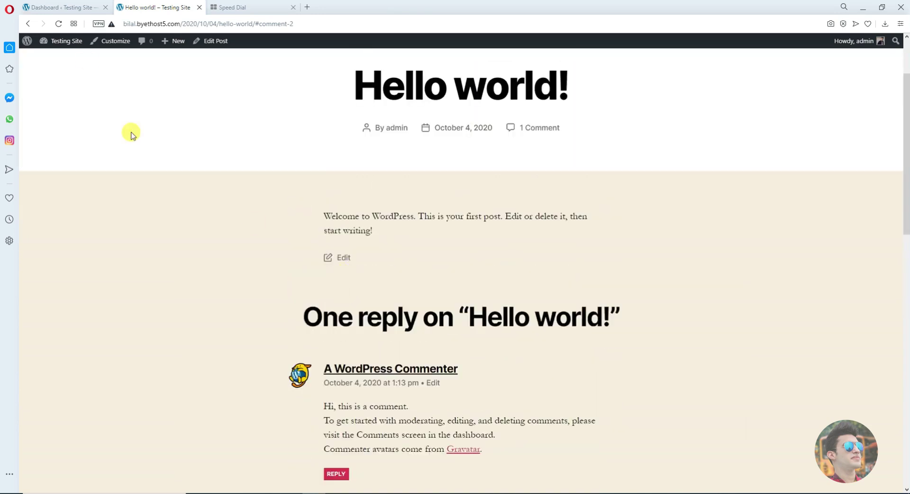
left_click(50, 5)
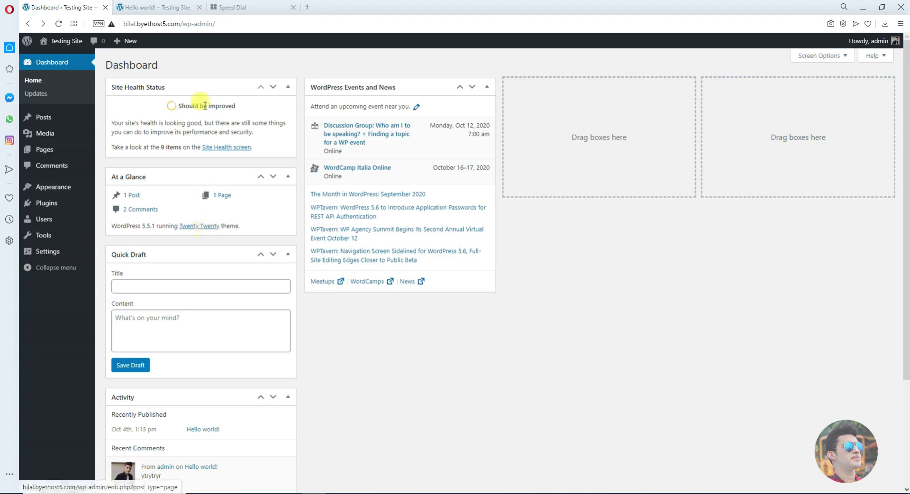
left_click(157, 6)
left_click(29, 6)
left_click(169, 6)
scroll(423, 323, "up", 1)
scroll(424, 322, "down", 4)
left_click(71, 6)
scroll(169, 260, "down", 2)
scroll(224, 352, "up", 2)
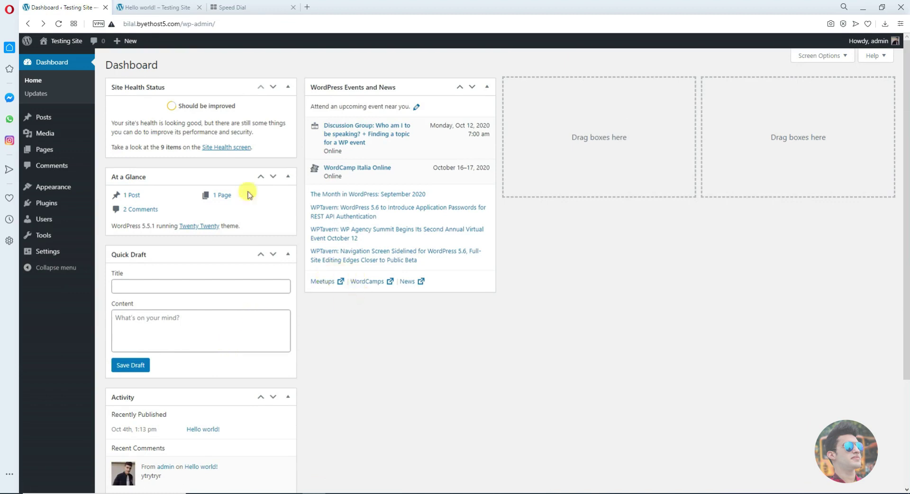
Step: Examine the "Hello world!" page from its header to the comment form, briefly highlighting its text
key("ctrl+Tab")
scroll(595, 252, "up", 5)
scroll(595, 252, "down", 14)
scroll(595, 252, "up", 12)
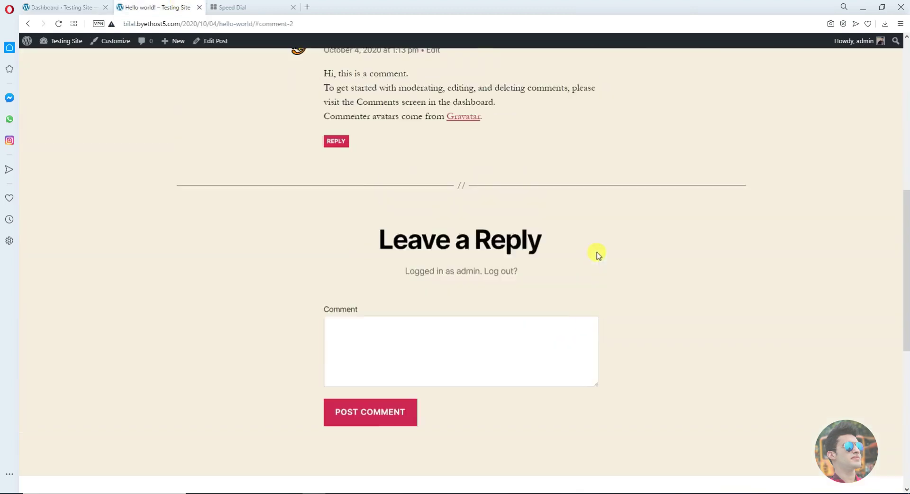
scroll(398, 252, "up", 3)
scroll(399, 240, "down", 15)
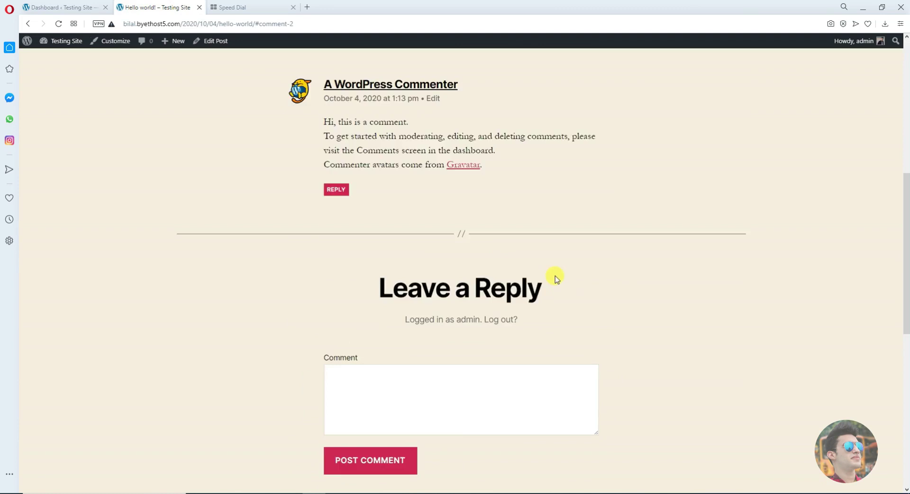
scroll(554, 279, "up", 15)
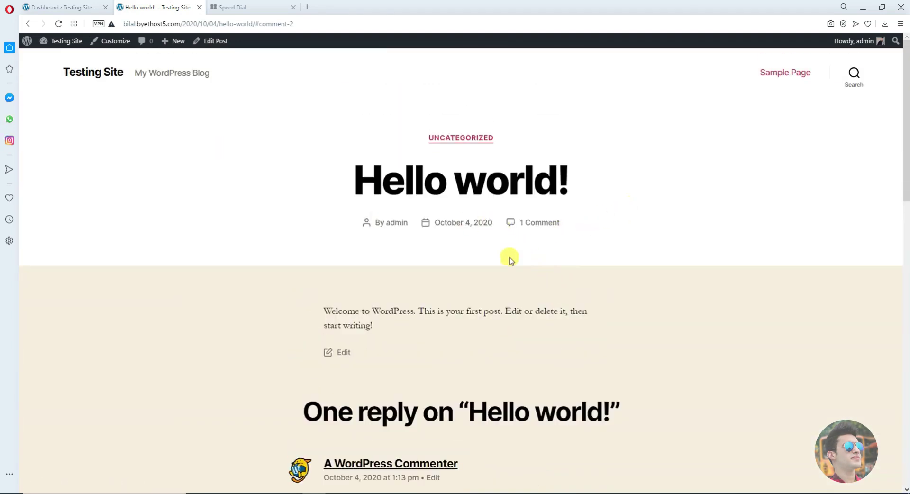
left_click_drag(286, 171, 459, 412)
scroll(574, 350, "down", 6)
scroll(574, 349, "up", 8)
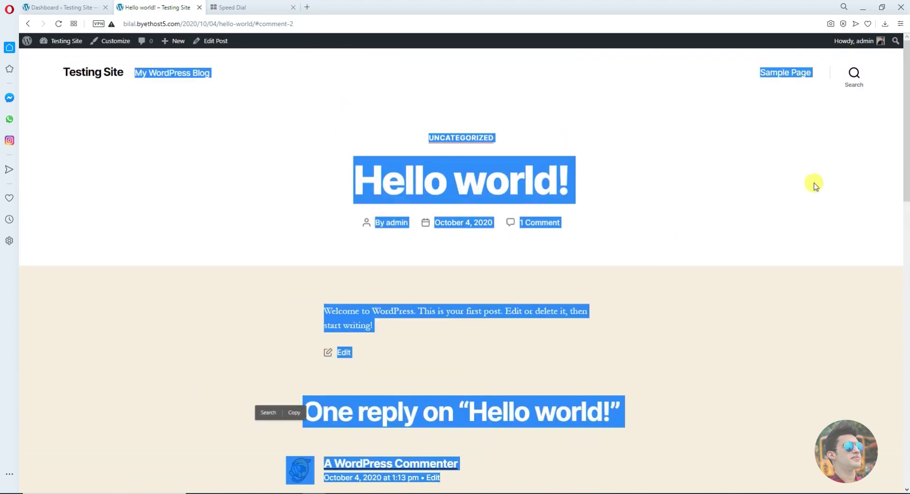
left_click(734, 239)
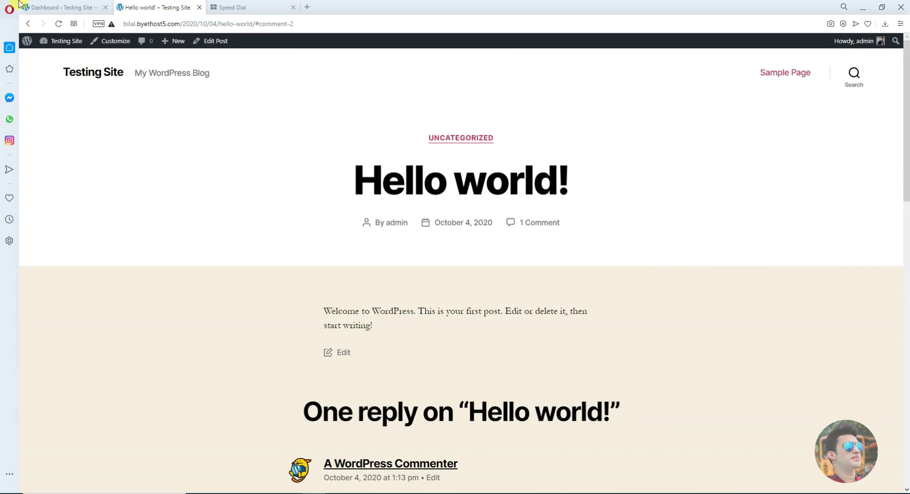
Step: Check the dashboard again and review the public post's content and reply section
left_click(62, 7)
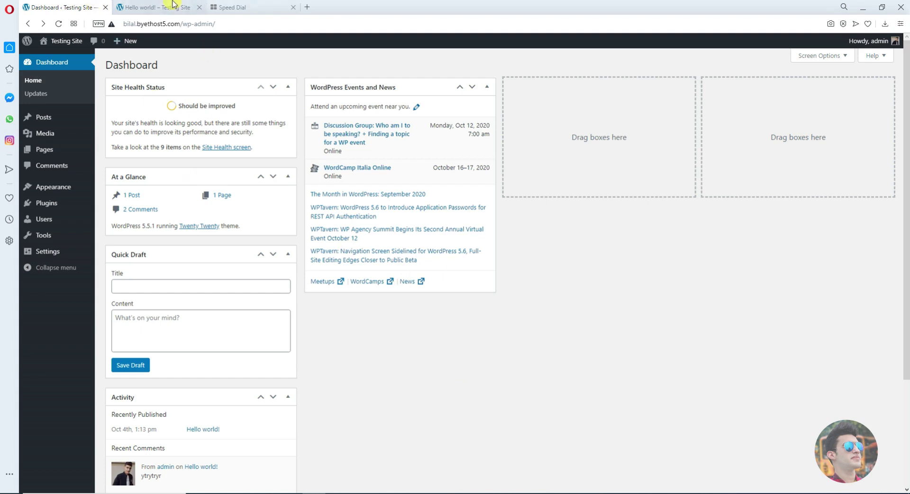
left_click(156, 7)
scroll(387, 284, "down", 10)
scroll(388, 296, "up", 10)
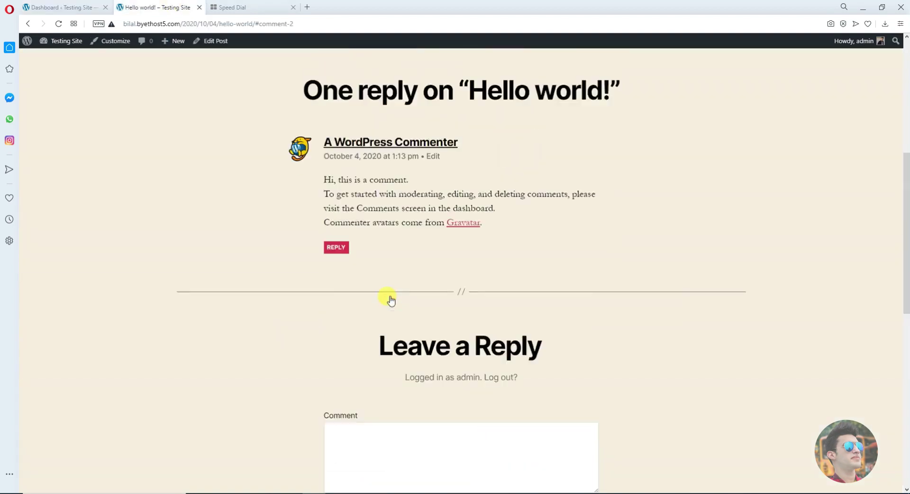
left_click(93, 6)
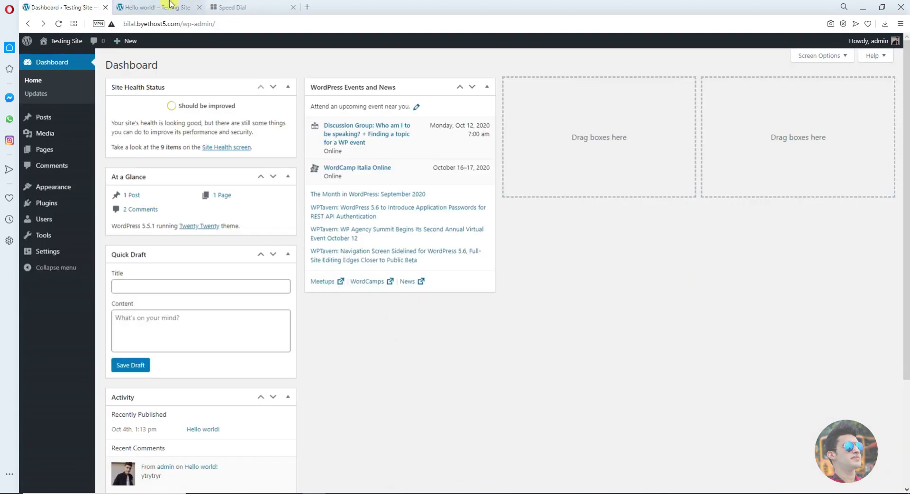
left_click(157, 7)
scroll(421, 434, "down", 4)
scroll(420, 434, "up", 4)
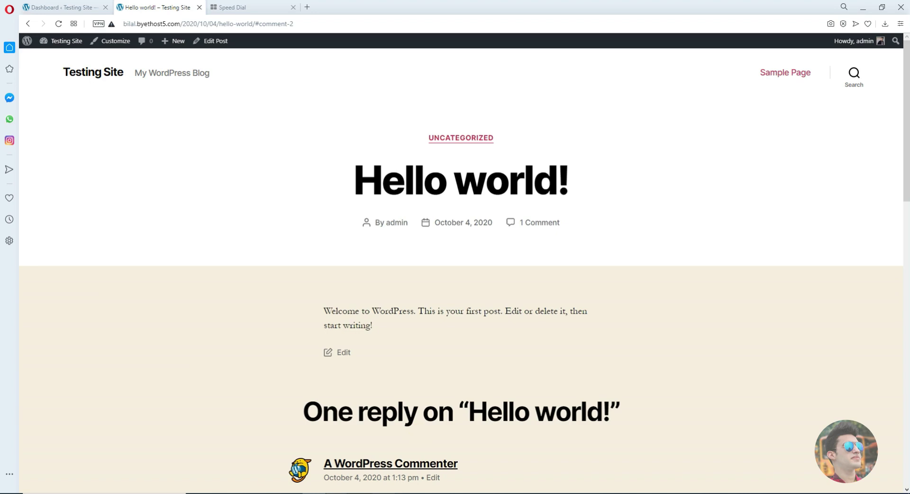
scroll(235, 375, "down", 4)
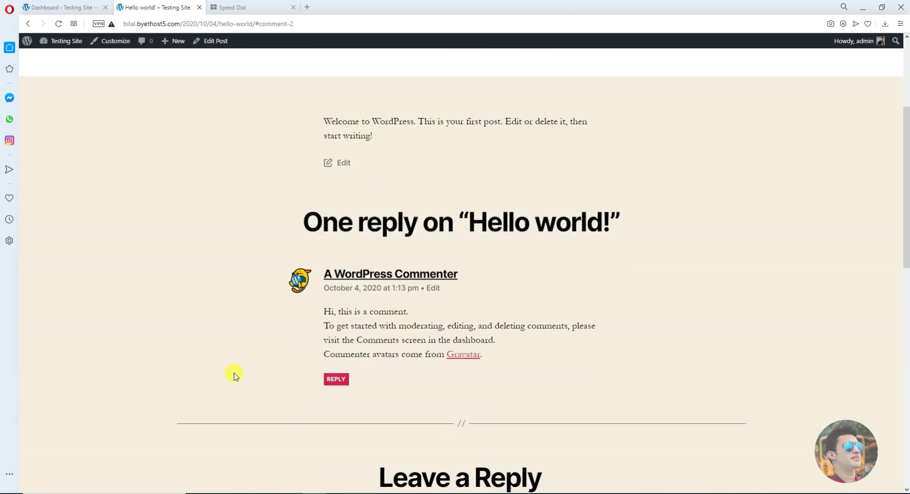
scroll(217, 305, "up", 4)
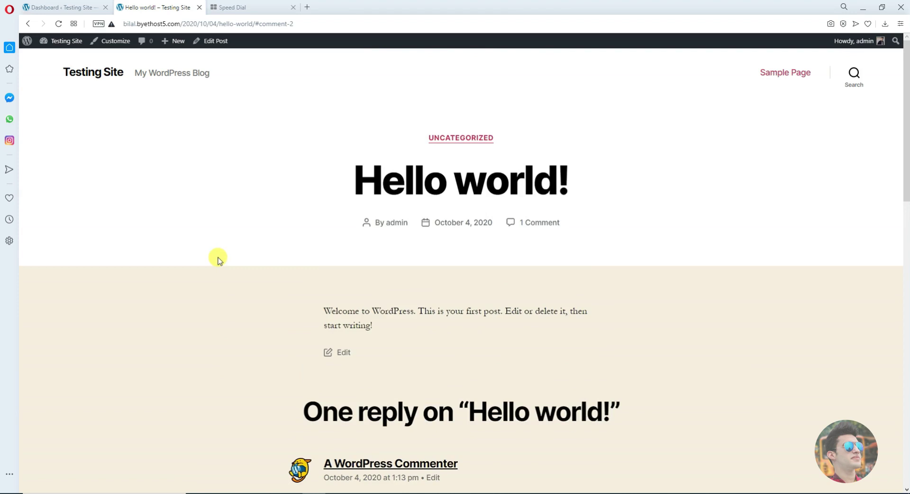
Step: Open the Themes management page from the site's admin dashboard
left_click(61, 7)
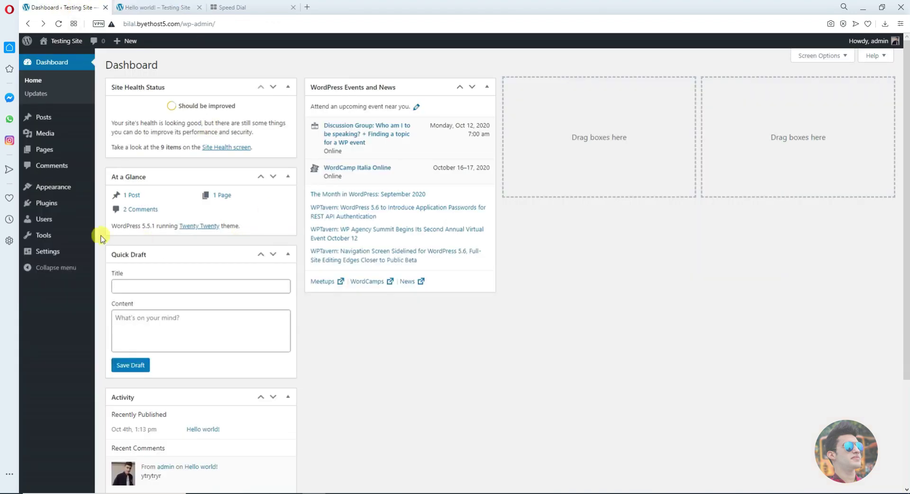
mouse_move(64, 188)
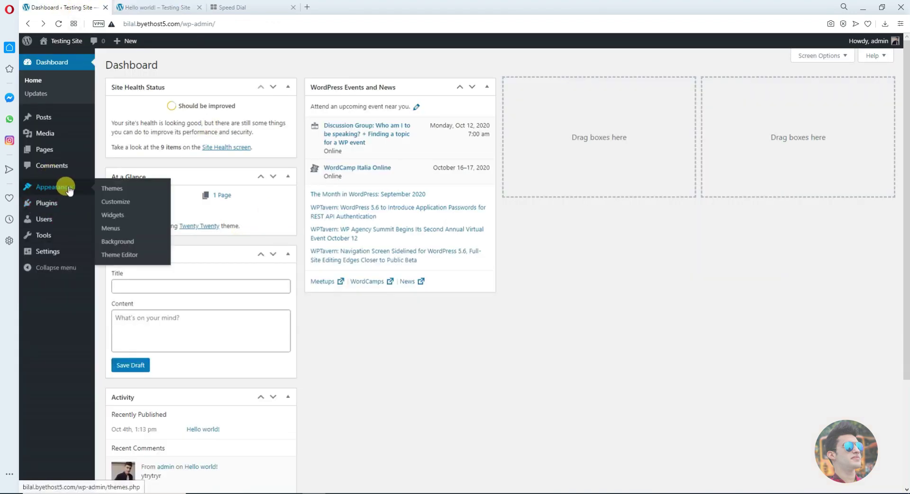
left_click(121, 193)
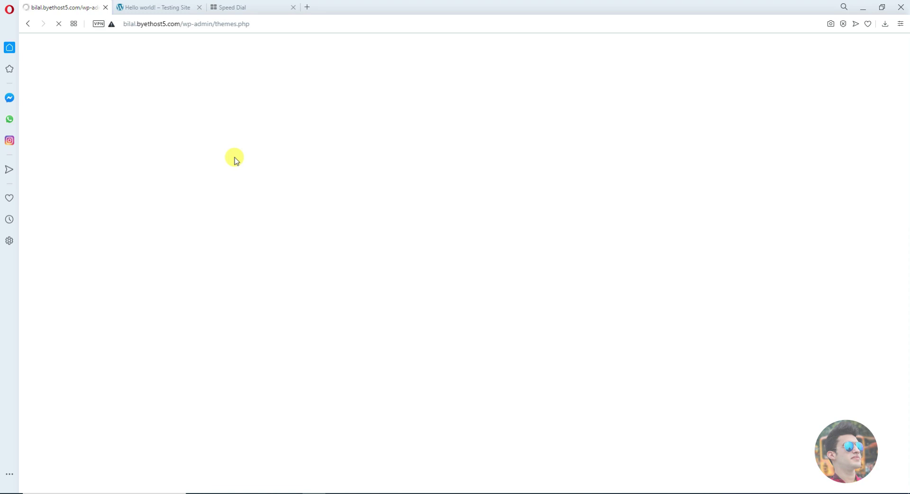
Step: Examine how the active theme lays out the public "Hello world!" post, including its comments and footer
left_click(162, 8)
scroll(315, 290, "down", 5)
scroll(319, 332, "down", 5)
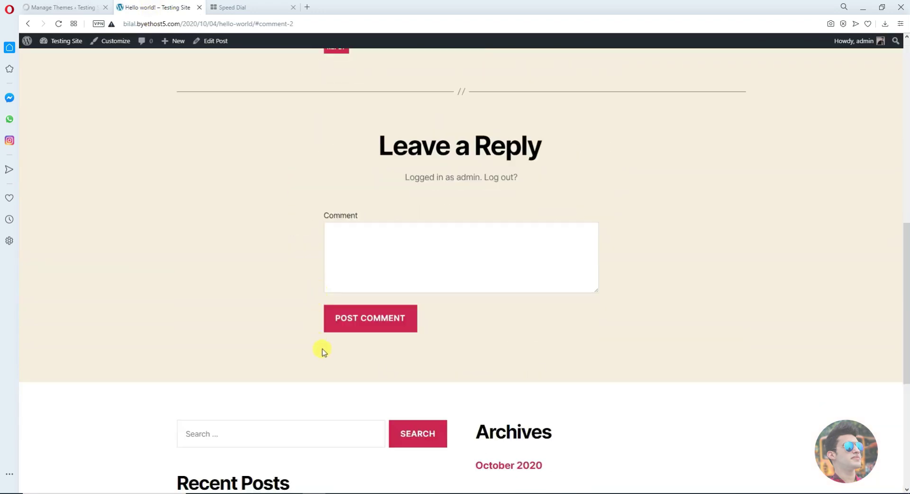
scroll(315, 400, "up", 10)
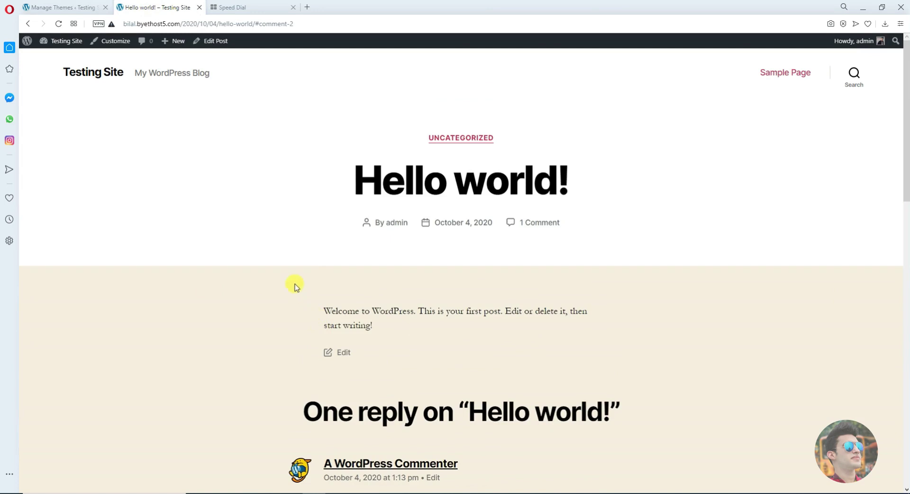
scroll(301, 297, "down", 5)
scroll(305, 311, "up", 4)
scroll(310, 317, "up", 1)
scroll(310, 318, "down", 4)
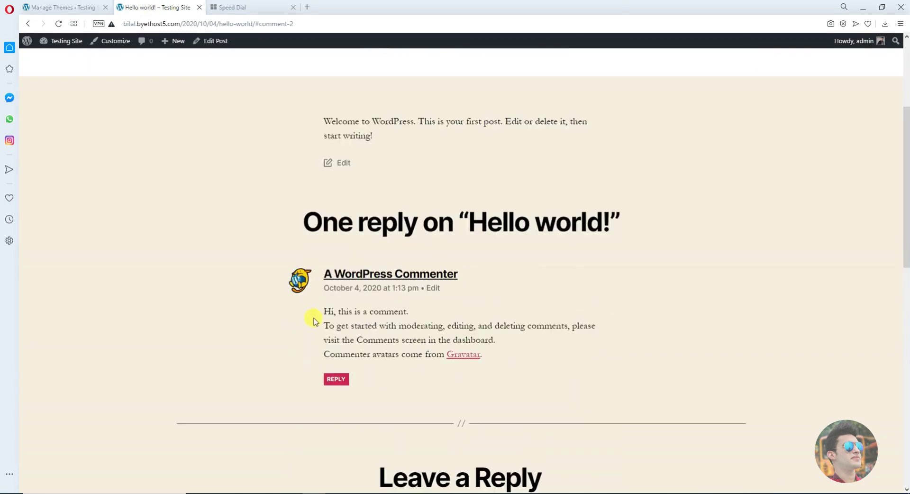
scroll(313, 321, "up", 4)
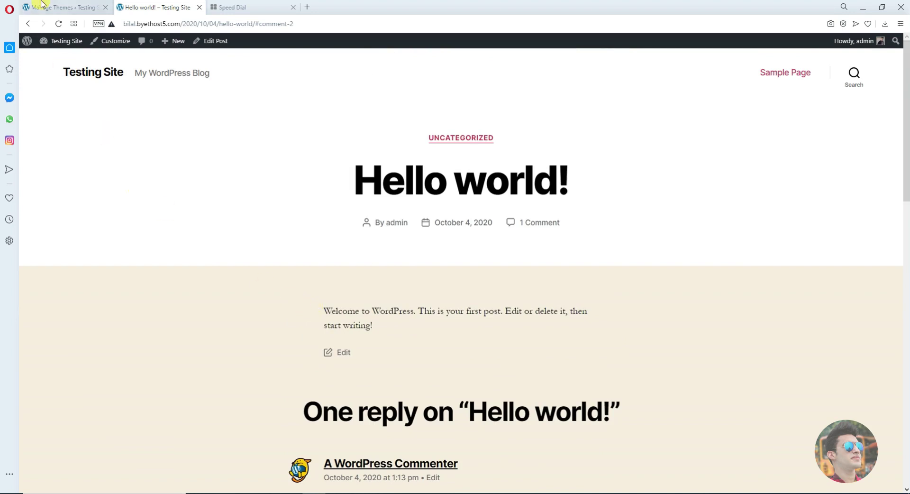
Step: Return to the Themes page and look over the installed themes, including Twenty Twenty and Twenty Seventeen
left_click(42, 5)
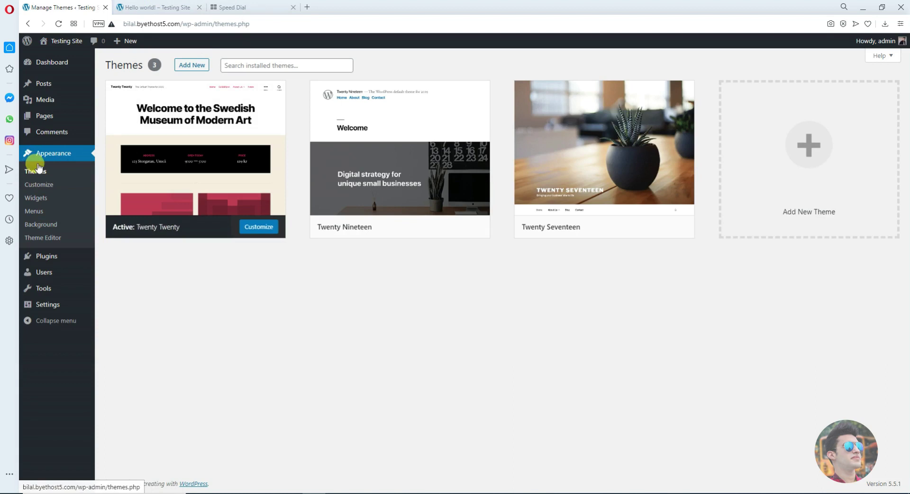
mouse_move(379, 130)
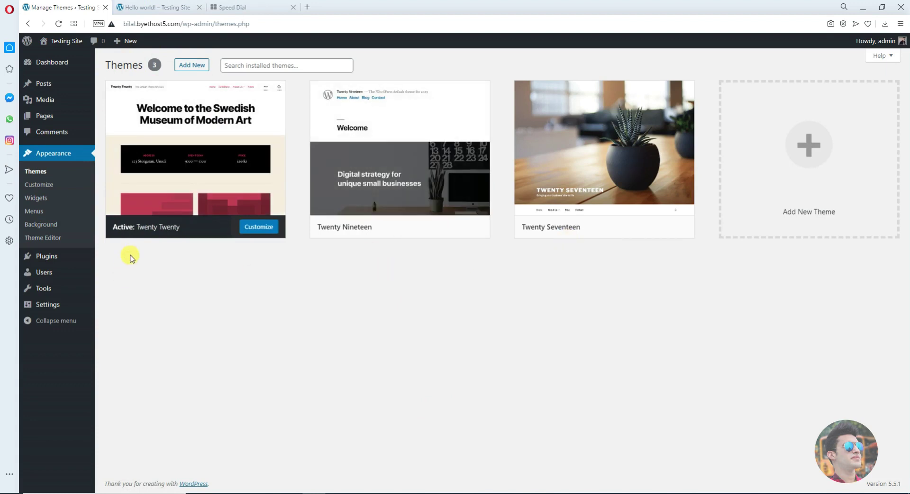
mouse_move(122, 228)
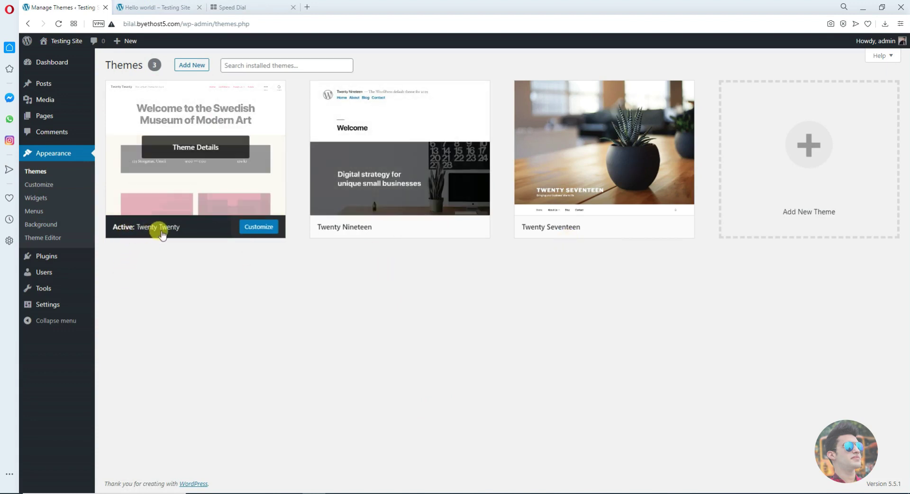
mouse_move(563, 232)
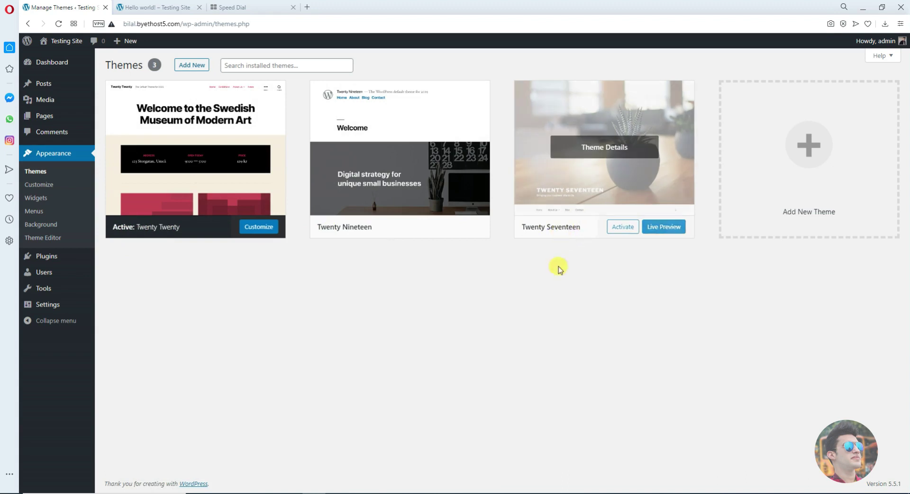
Step: Check again how the public "Hello world!" post looks with the Twenty Twenty theme
mouse_move(237, 168)
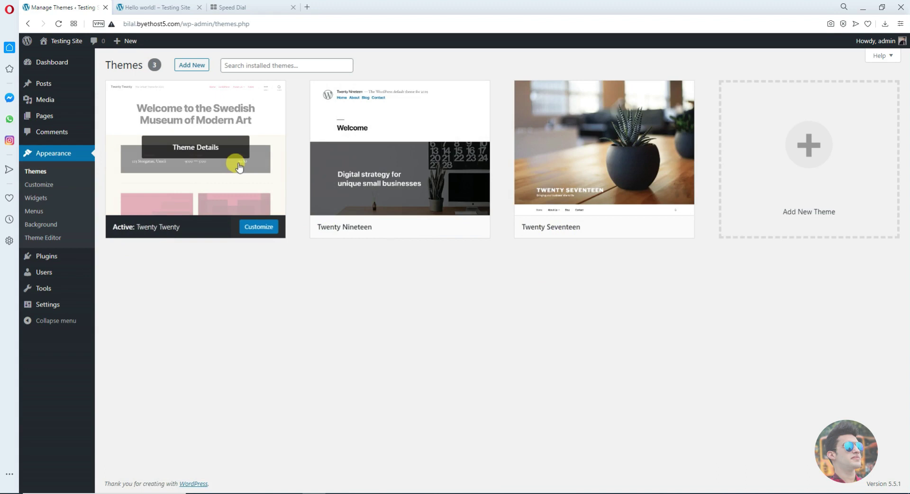
left_click(185, 4)
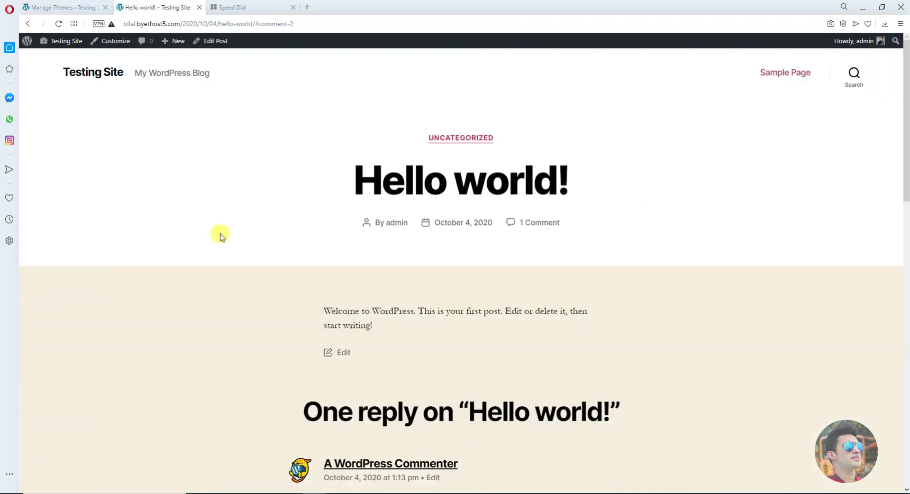
scroll(379, 331, "down", 10)
scroll(379, 329, "up", 8)
Step: Activate the Twenty Seventeen theme from the site's Themes page
left_click(48, 5)
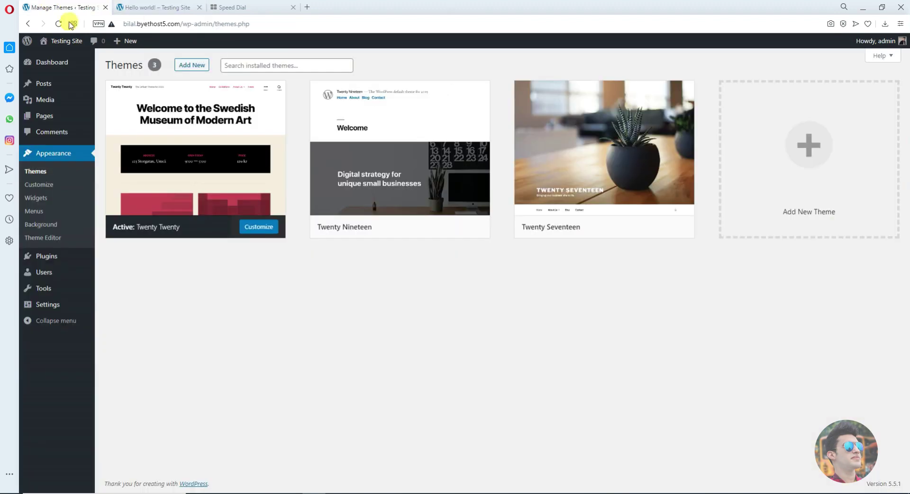
mouse_move(407, 214)
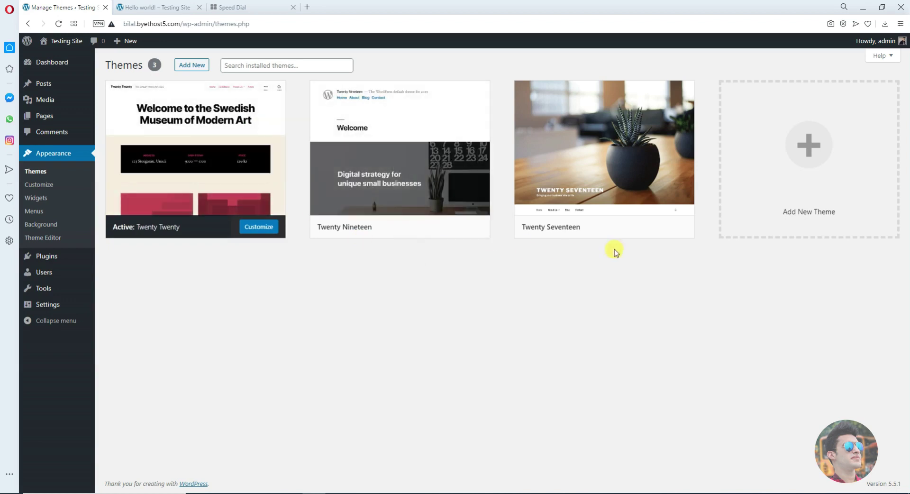
mouse_move(609, 209)
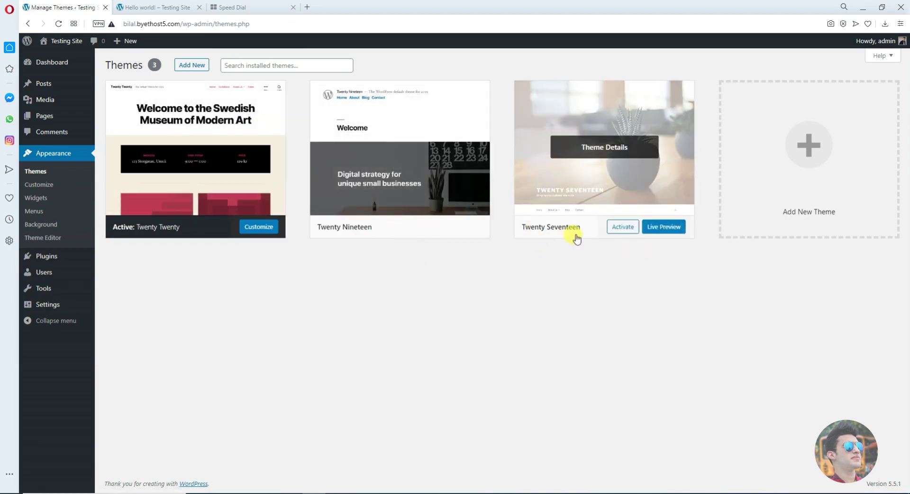
left_click(617, 232)
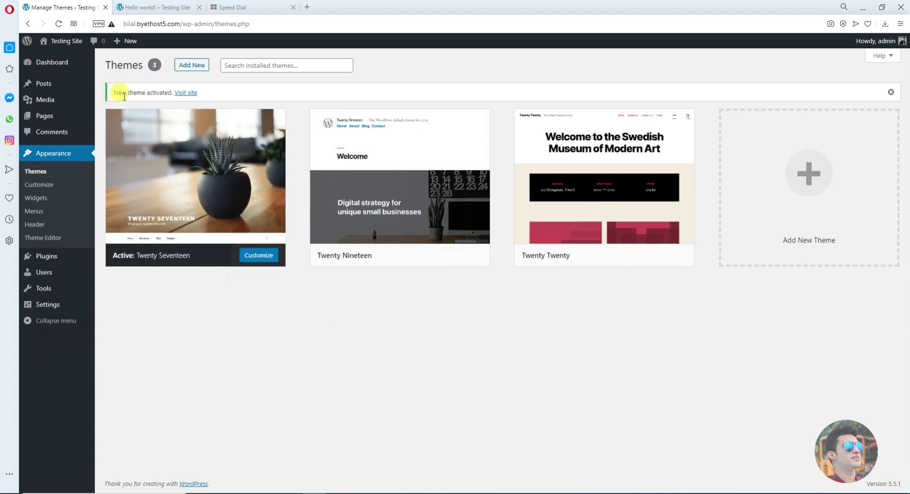
Step: Examine the public "Hello world!" post from header to footer as laid out by the Twenty Seventeen theme
left_click(152, 6)
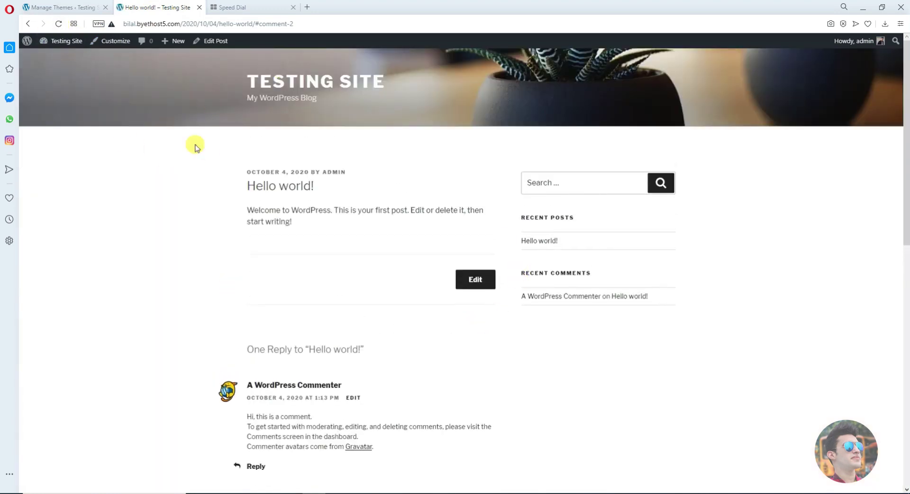
scroll(273, 299, "down", 10)
scroll(274, 298, "up", 15)
scroll(345, 193, "down", 10)
scroll(345, 186, "up", 7)
scroll(346, 186, "down", 7)
scroll(346, 186, "up", 6)
Step: Inspect the post text, existing comment, comment form and footer lists as Twenty Seventeen displays them
left_click(317, 343)
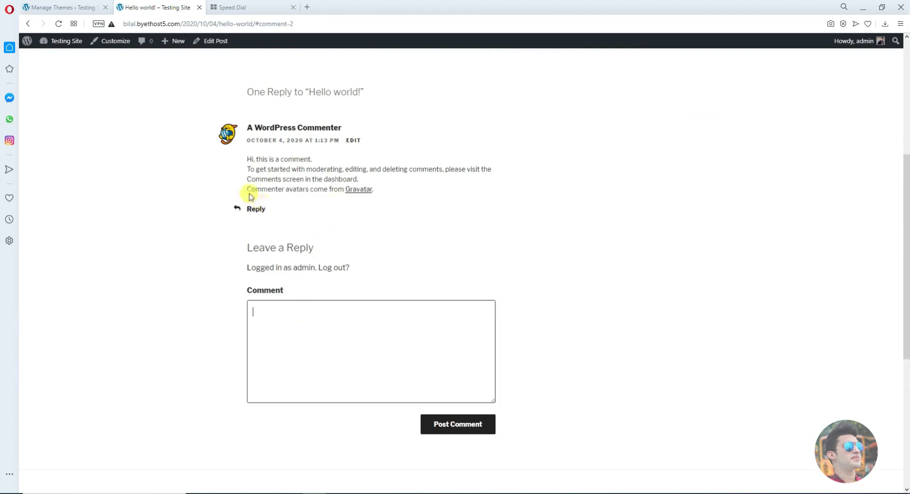
left_click_drag(233, 170, 240, 139)
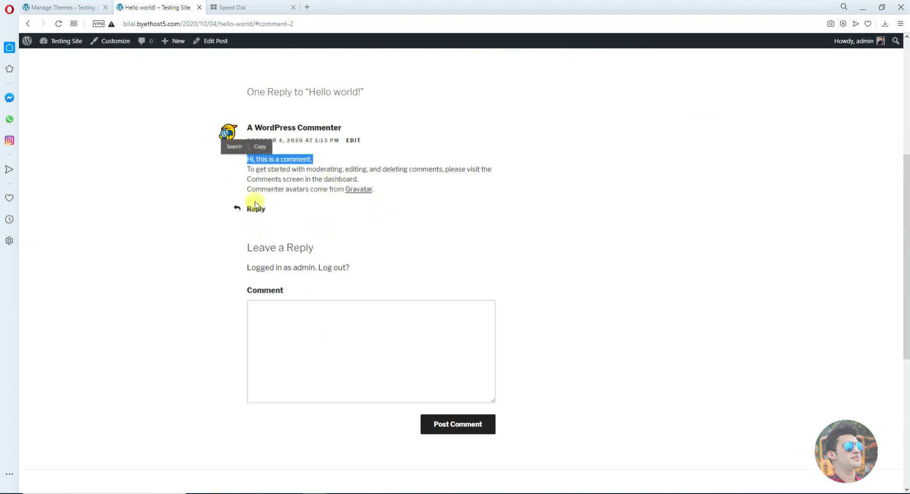
scroll(251, 209, "up", 4)
left_click_drag(233, 120, 358, 170)
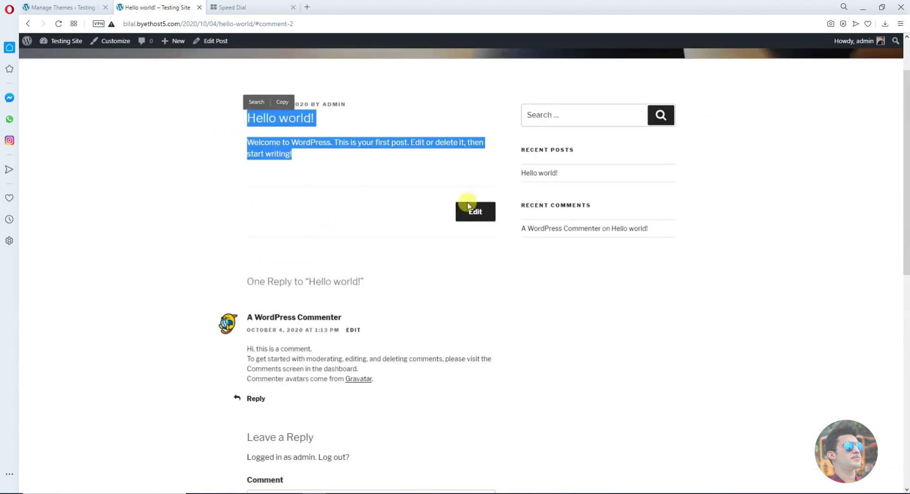
scroll(505, 218, "down", 1)
scroll(490, 213, "down", 5)
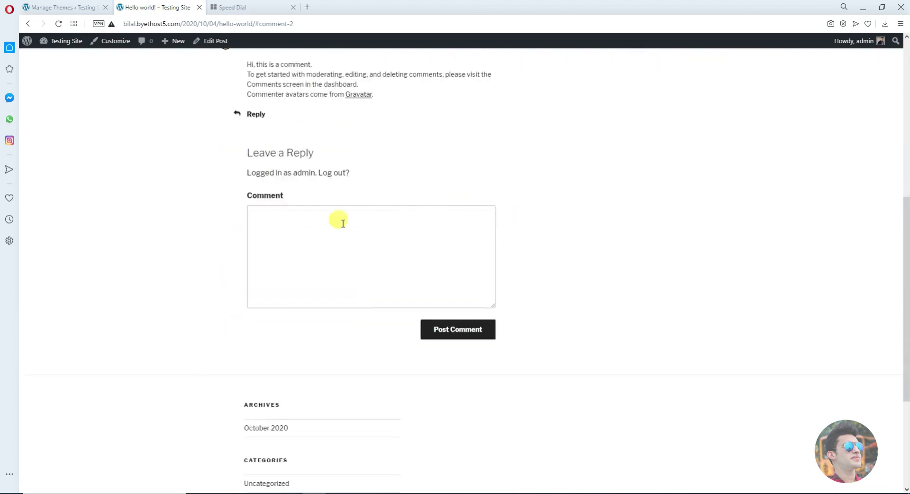
left_click(312, 268)
scroll(430, 202, "down", 4)
scroll(421, 236, "up", 3)
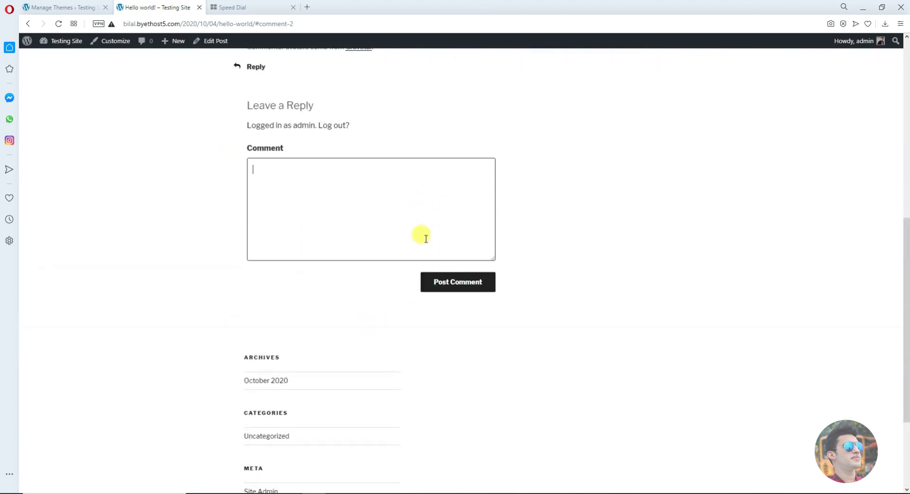
Step: Activate the Twenty Nineteen theme and reload the public "Hello world!" post
left_click(90, 7)
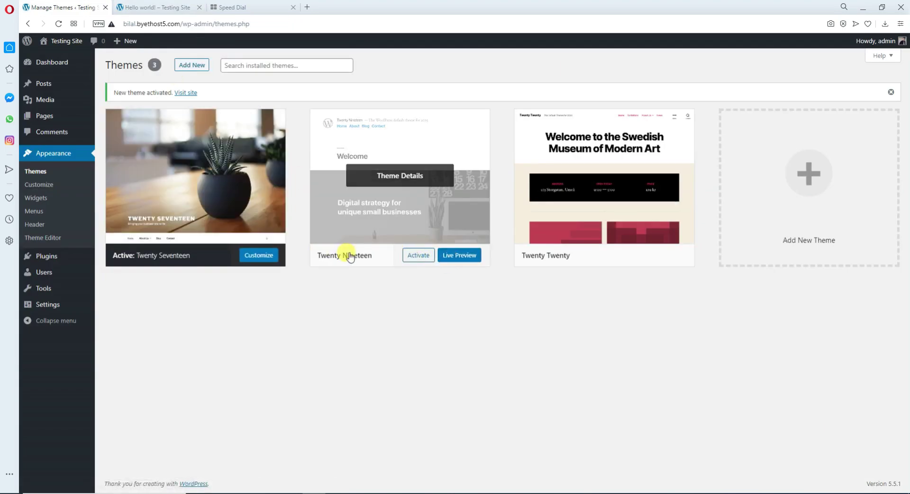
left_click(418, 255)
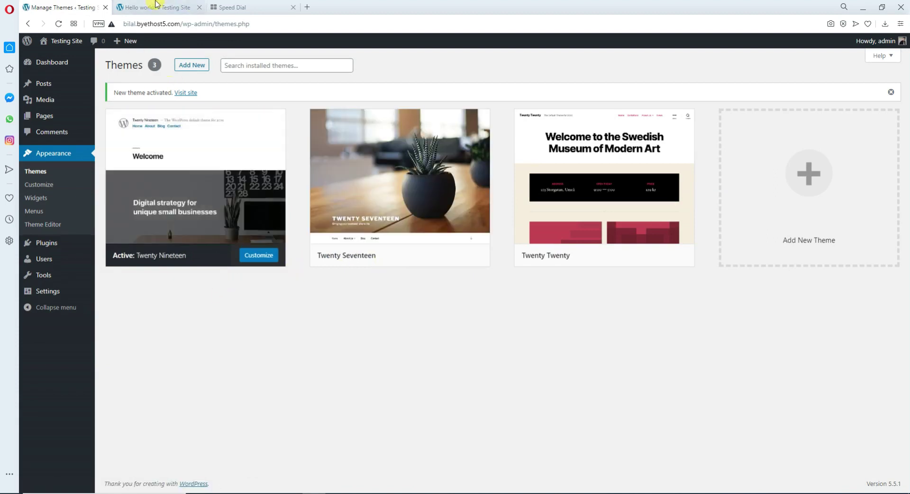
left_click(152, 7)
left_click(58, 24)
Step: Examine how the Twenty Nineteen theme arranges the post's title, details, comment section and footer
scroll(264, 203, "up", 10)
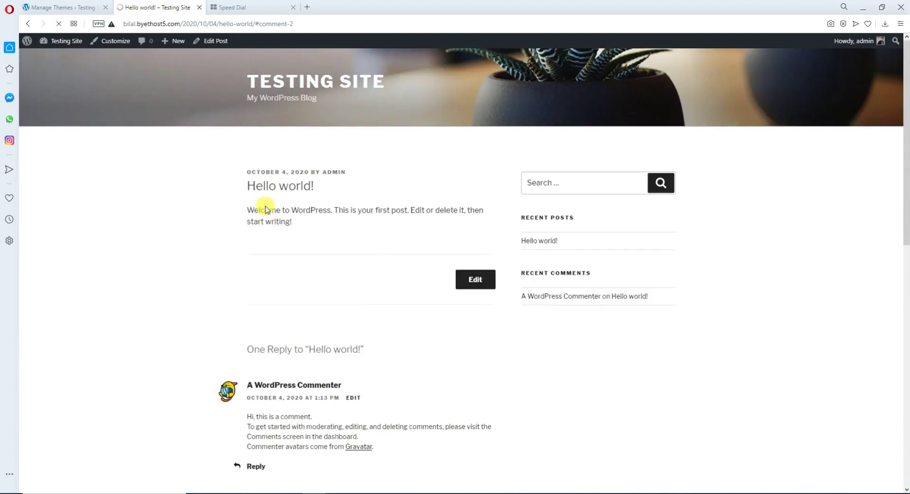
scroll(304, 182, "down", 15)
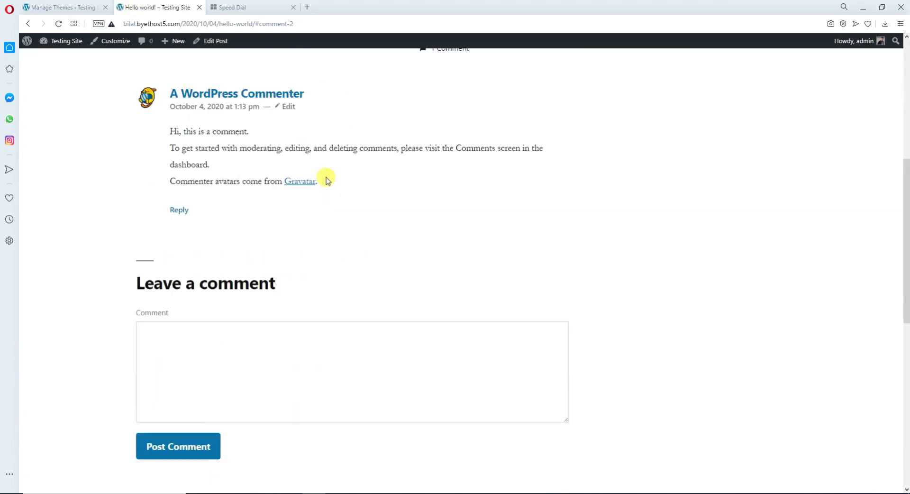
scroll(327, 179, "up", 6)
scroll(326, 179, "up", 10)
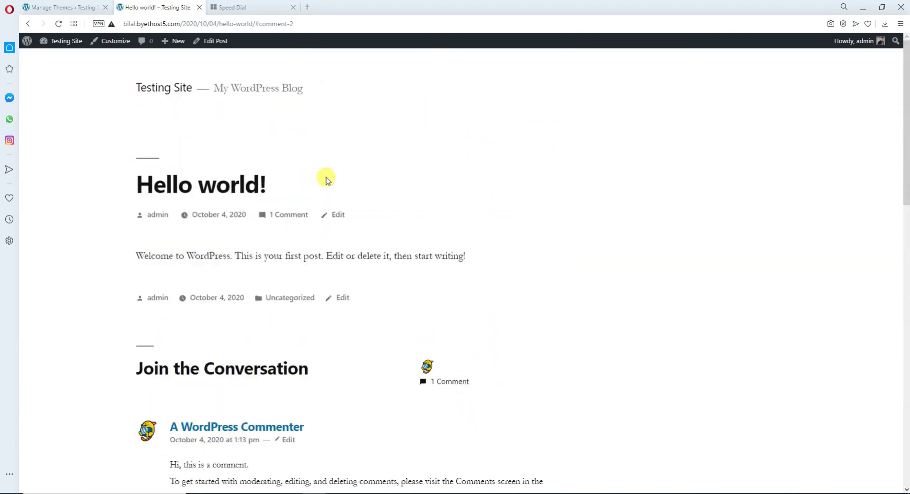
scroll(127, 177, "down", 2)
scroll(127, 175, "down", 10)
scroll(125, 175, "up", 12)
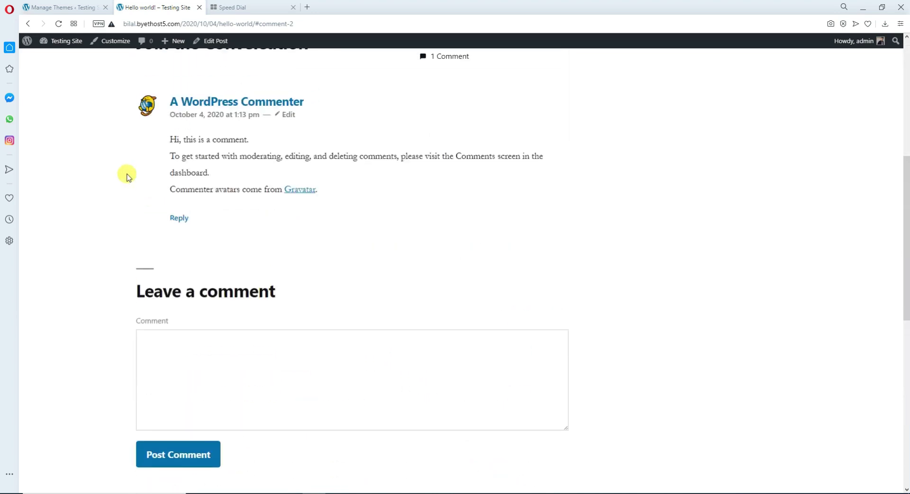
Step: Inspect the post's text content, comment form and footer widgets under the Twenty Nineteen theme
key("ctrl+a")
scroll(564, 327, "down", 8)
scroll(563, 325, "up", 8)
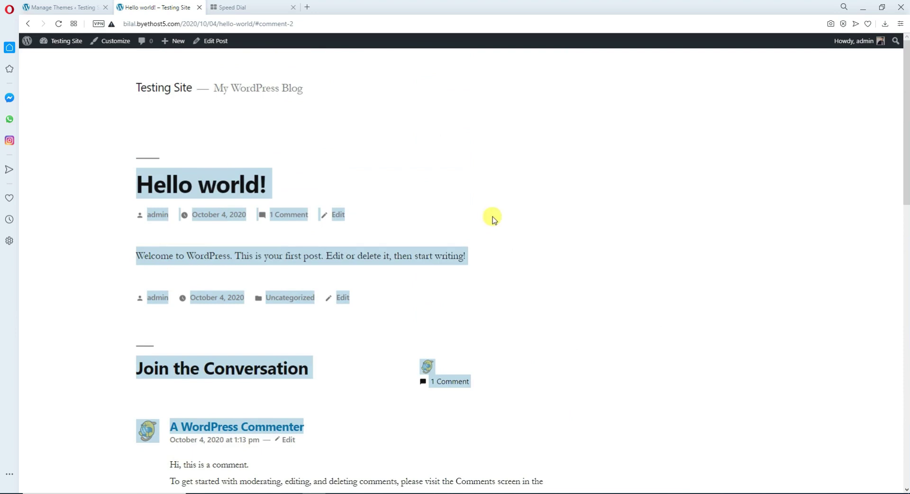
left_click(355, 223)
scroll(335, 280, "down", 10)
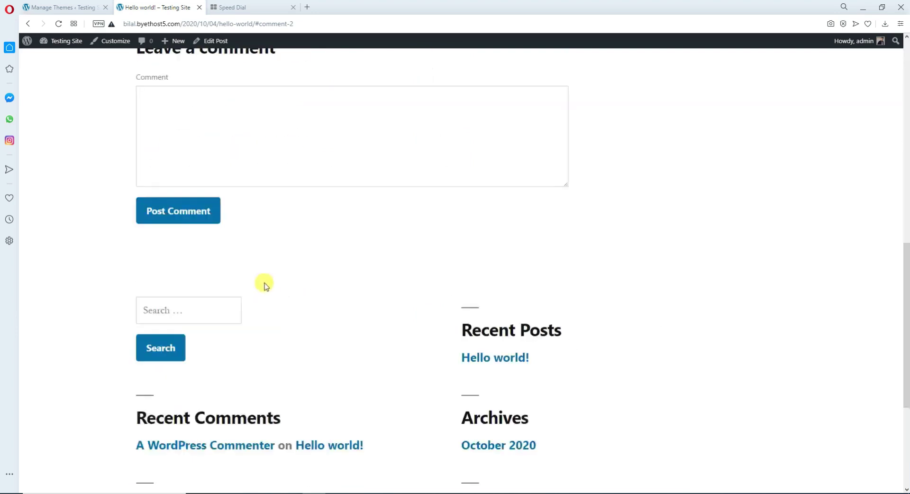
left_click(225, 156)
scroll(204, 284, "up", 10)
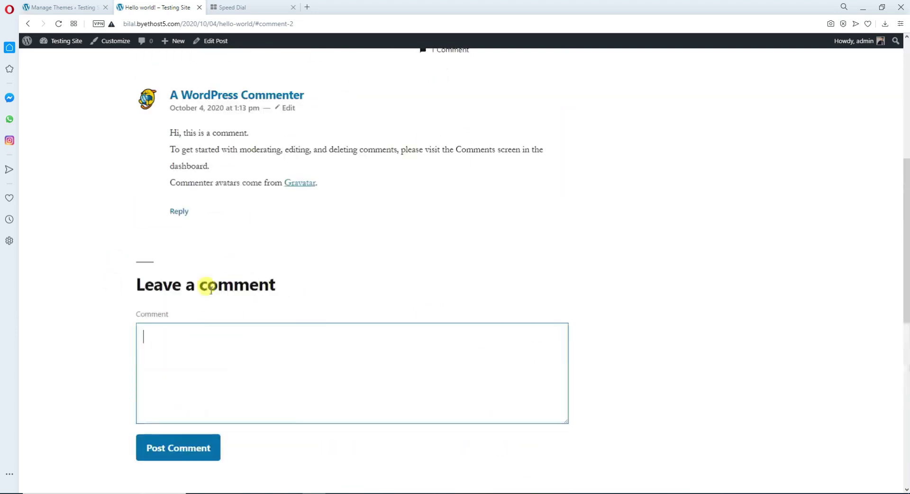
left_click_drag(130, 171, 293, 231)
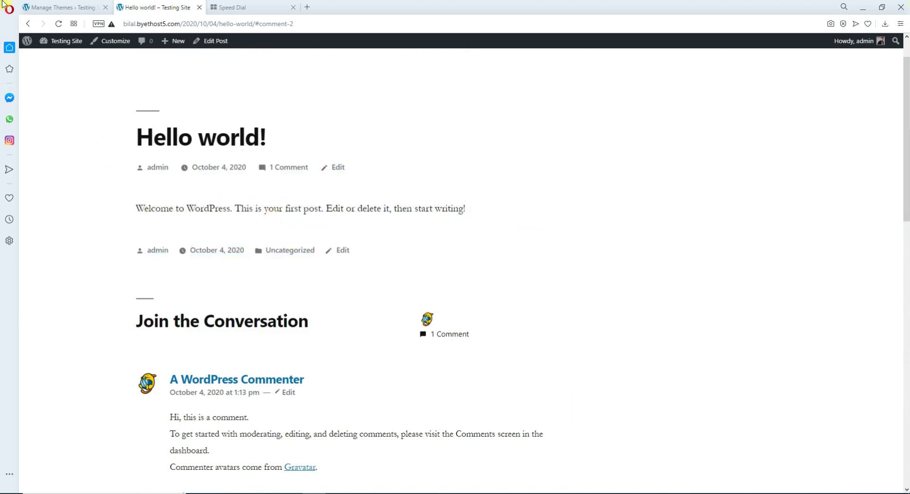
Step: Return to the Themes page, open the details of Twenty Seventeen and launch its live preview
left_click(61, 7)
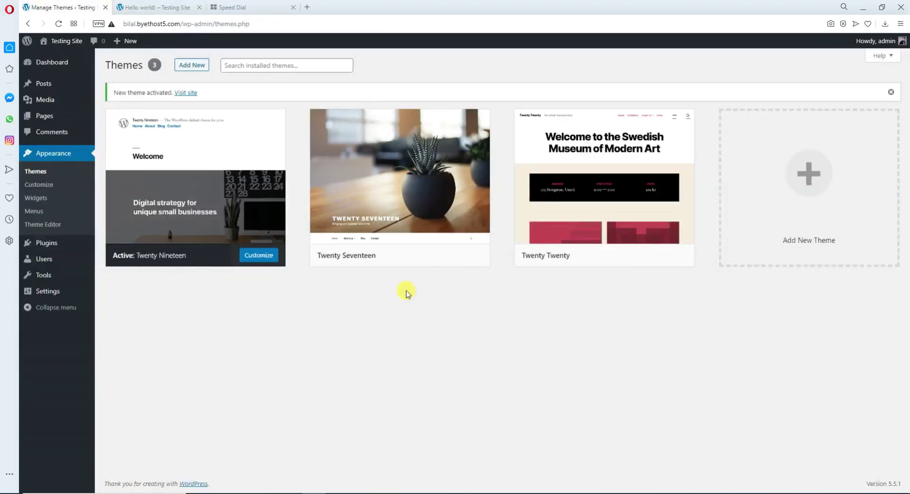
mouse_move(653, 194)
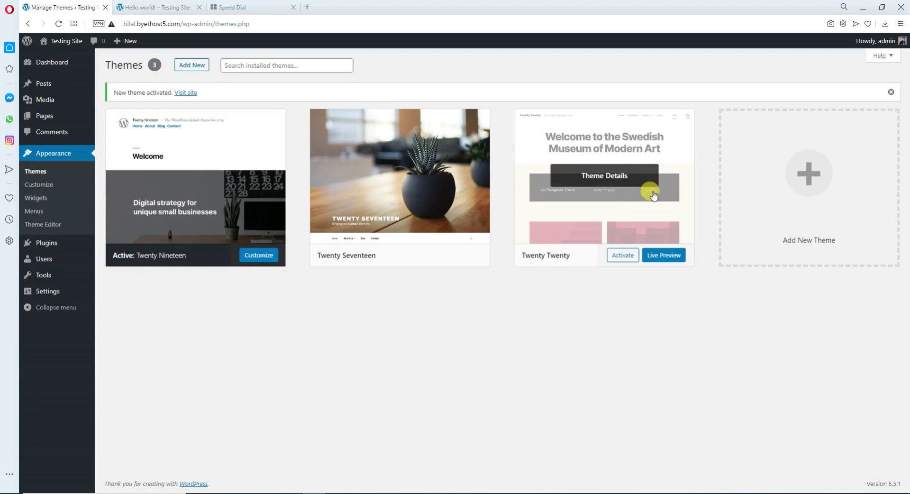
mouse_move(427, 199)
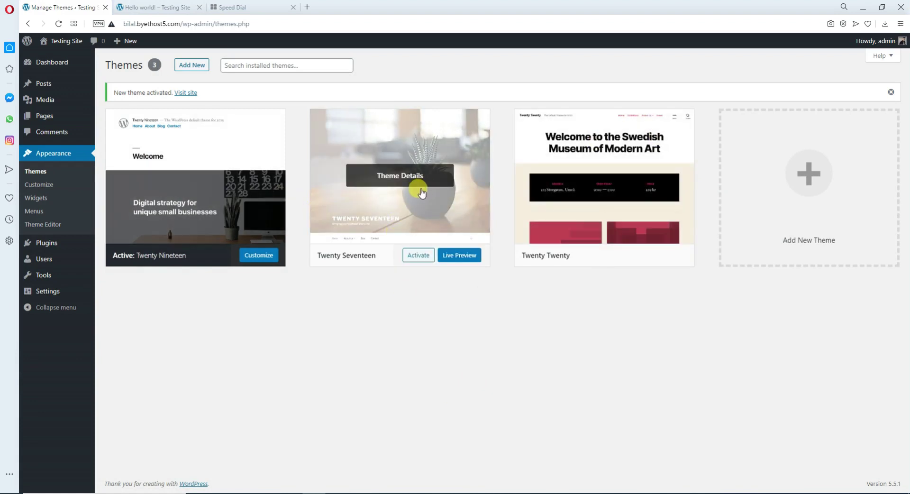
left_click(387, 177)
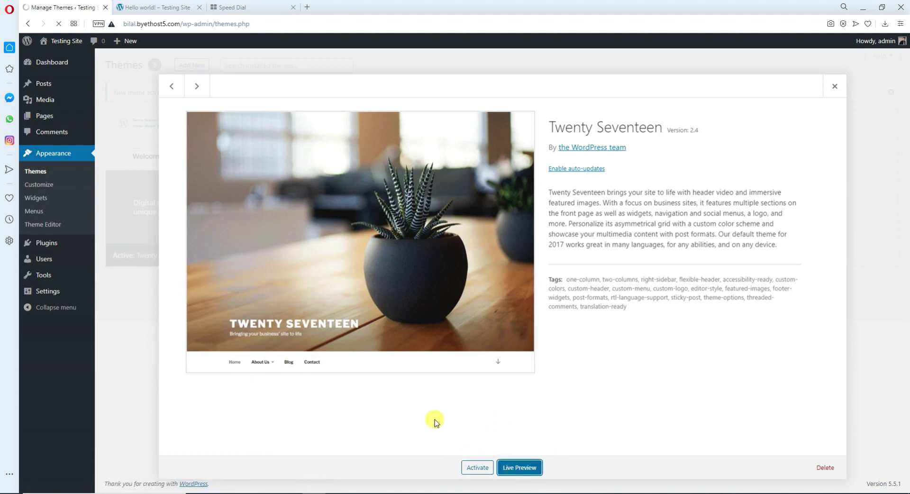
left_click(521, 469)
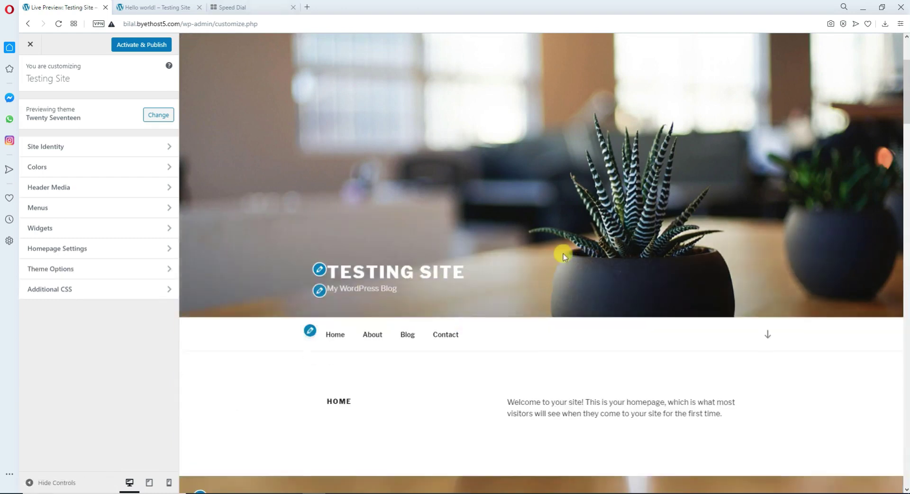
Step: Examine the Twenty Seventeen preview's header image, navigation links and homepage sections
scroll(492, 274, "down", 7)
scroll(492, 274, "up", 8)
scroll(493, 274, "down", 3)
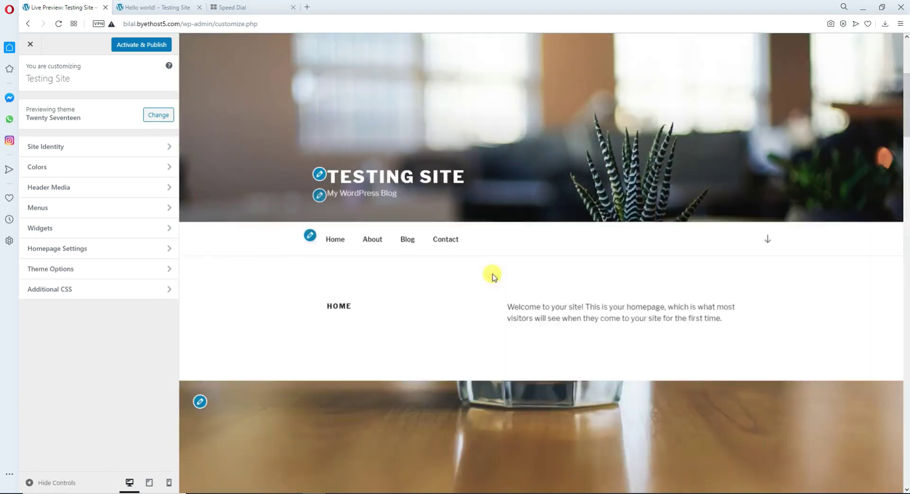
scroll(492, 275, "down", 4)
scroll(492, 275, "up", 8)
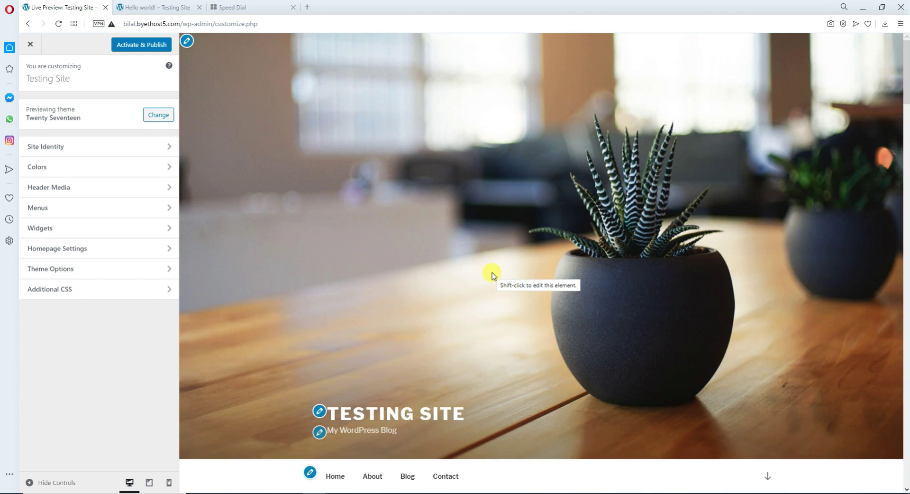
scroll(493, 275, "down", 10)
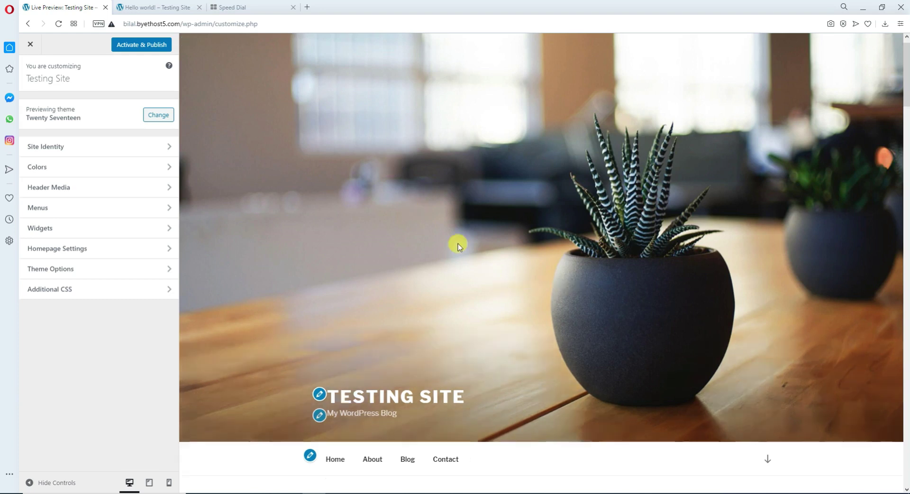
scroll(498, 283, "up", 8)
scroll(502, 286, "up", 1)
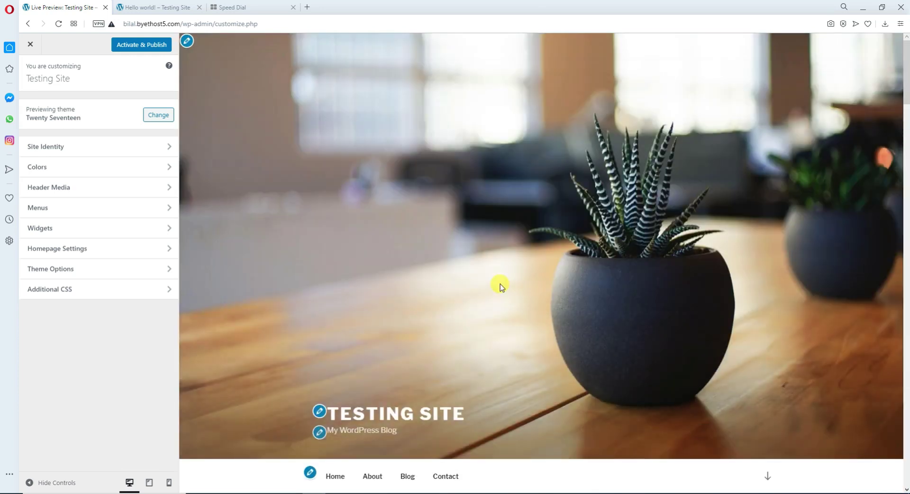
scroll(499, 285, "down", 5)
scroll(498, 285, "up", 5)
scroll(368, 179, "down", 5)
scroll(368, 178, "up", 5)
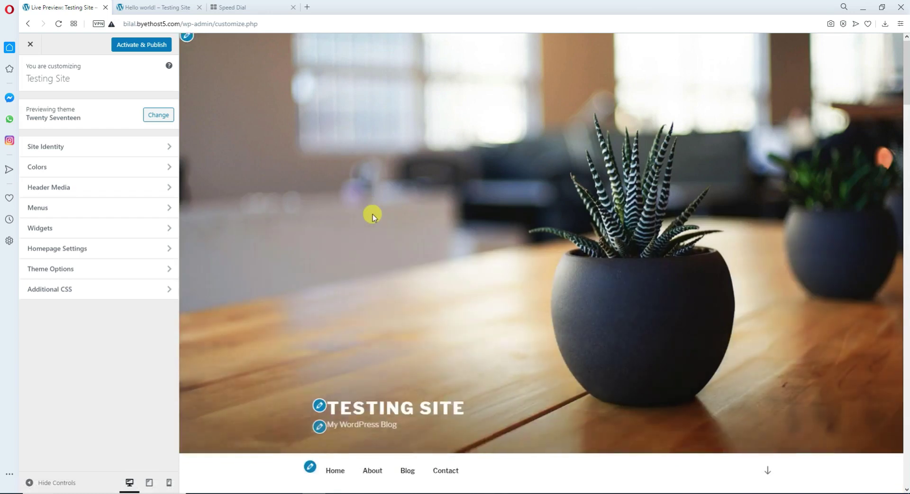
scroll(404, 154, "down", 10)
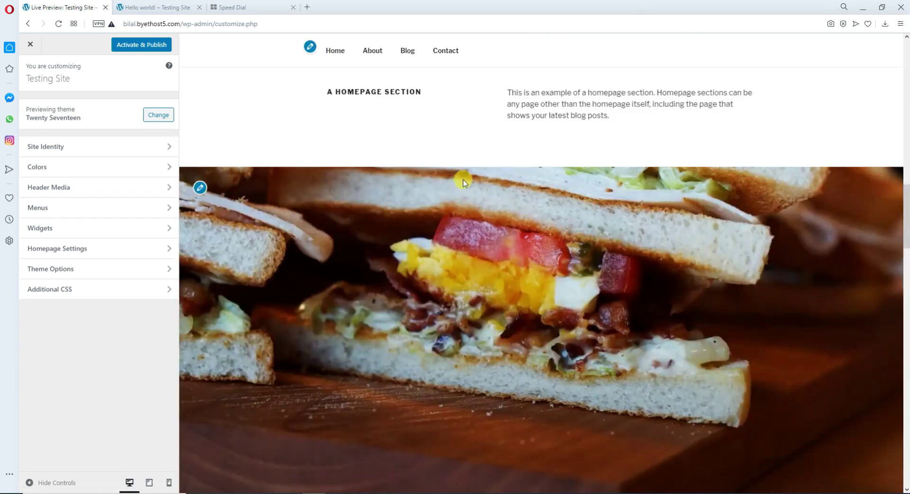
scroll(465, 188, "up", 10)
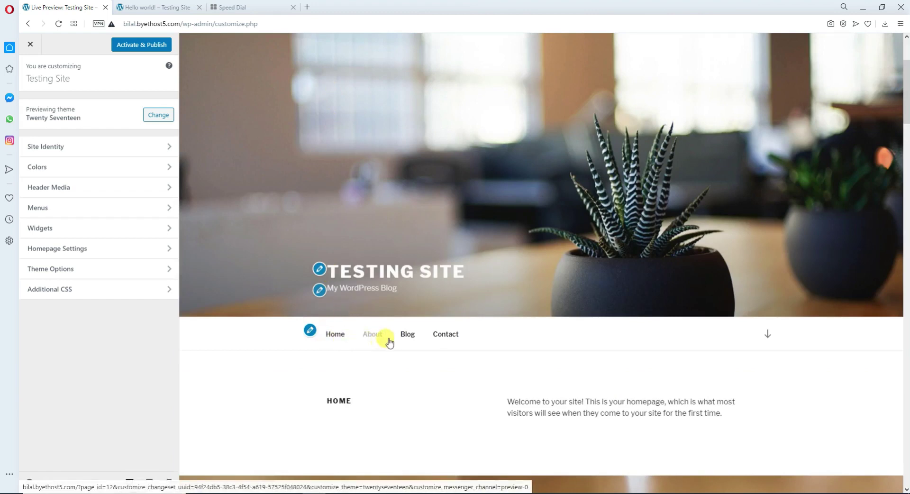
scroll(491, 335, "down", 5)
scroll(486, 319, "up", 5)
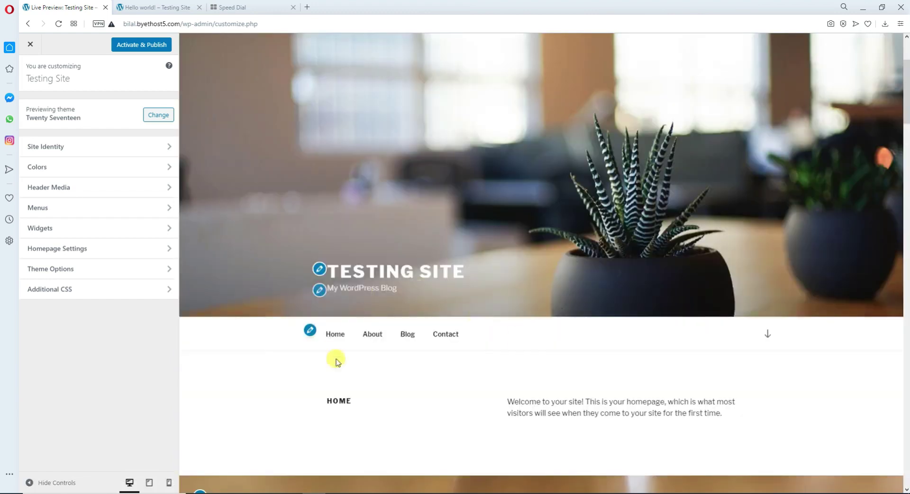
Step: Leave the live preview and activate the Twenty Seventeen theme
scroll(524, 322, "down", 5)
left_click(30, 46)
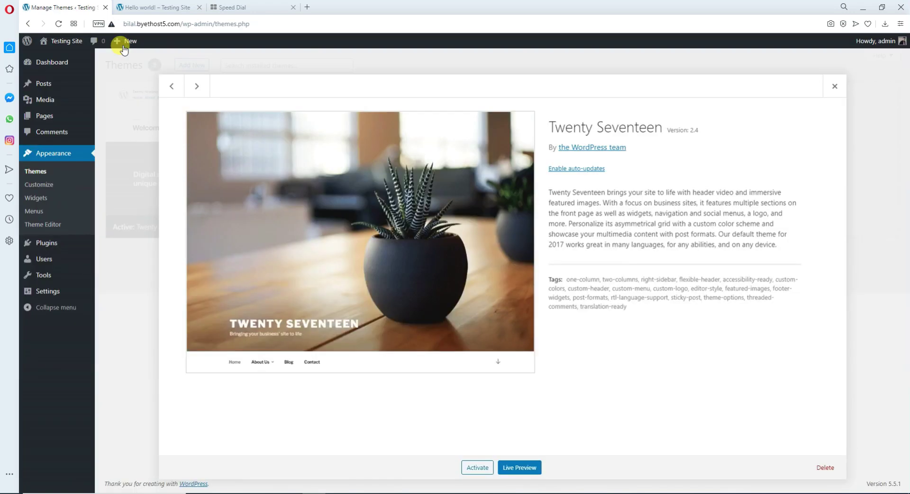
left_click(477, 468)
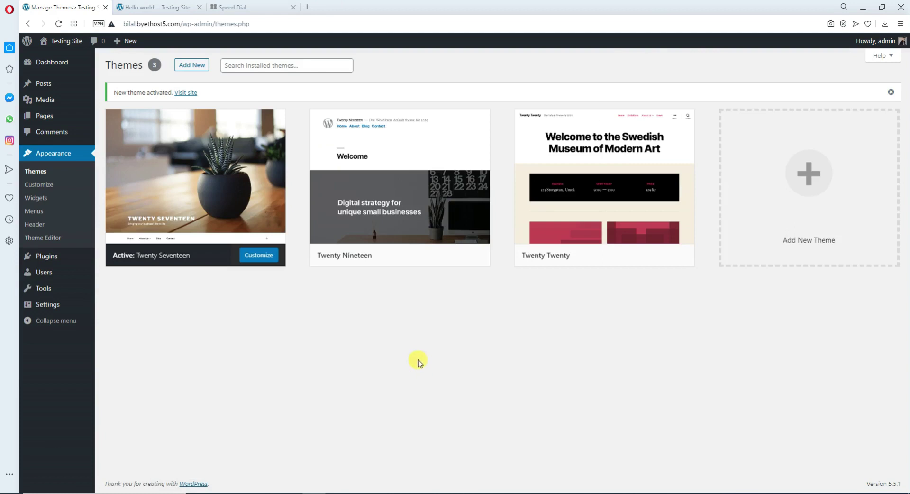
Step: Reload the public "Hello world!" post to view its layout under the Twenty Seventeen theme
left_click(252, 6)
left_click(161, 5)
left_click(58, 23)
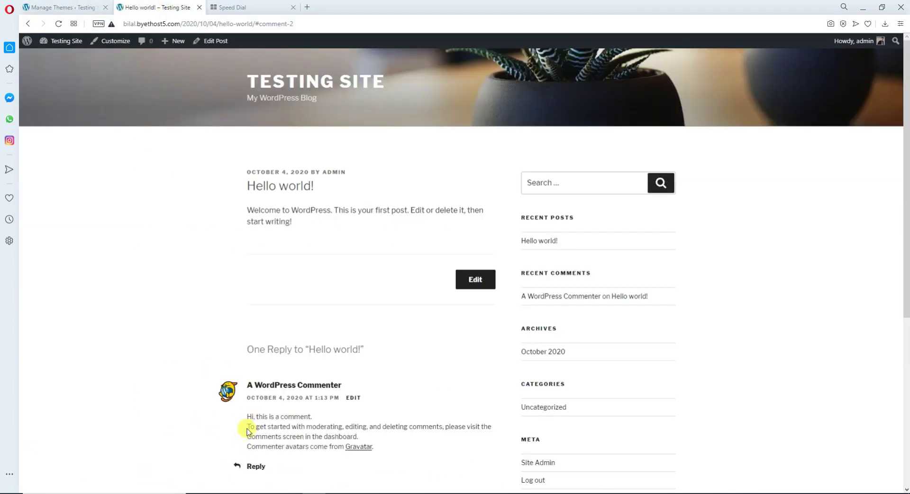
Step: Return to the Themes page and open the Customizer for Twenty Seventeen, looking over the homepage preview
left_click(61, 7)
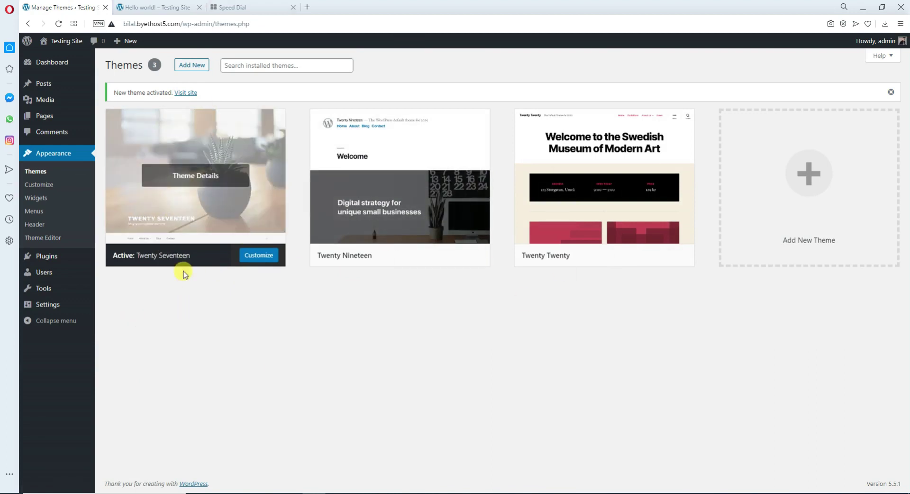
left_click(33, 188)
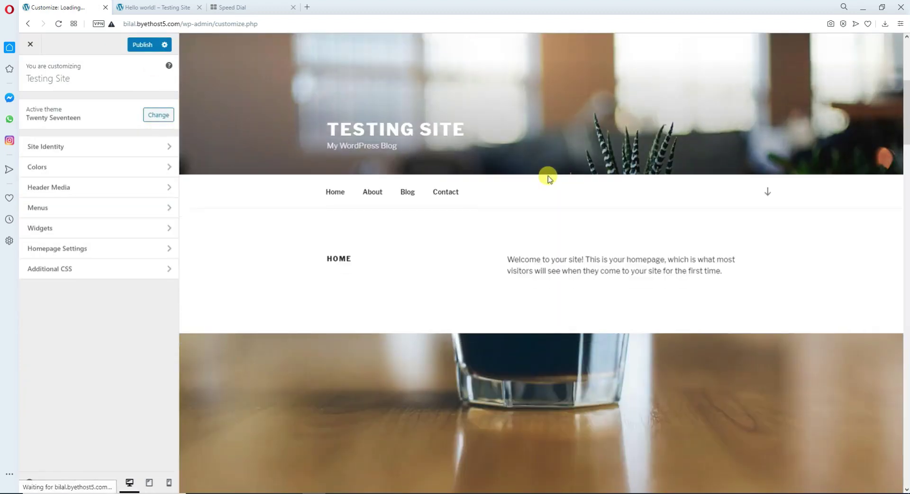
scroll(548, 177, "down", 8)
scroll(541, 183, "up", 8)
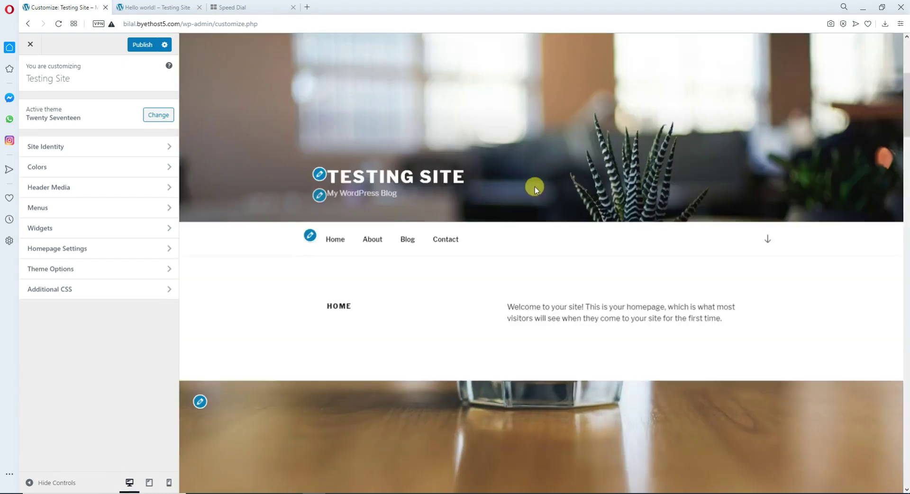
Step: Change the site title to "WELCOME TO OUR SITE" in the Site Identity settings and check it in the preview
left_click(72, 152)
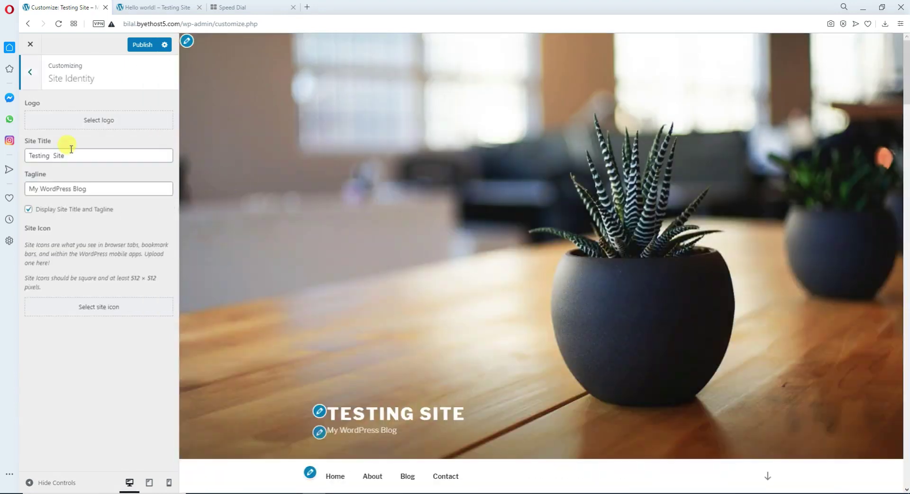
triple_click(88, 156)
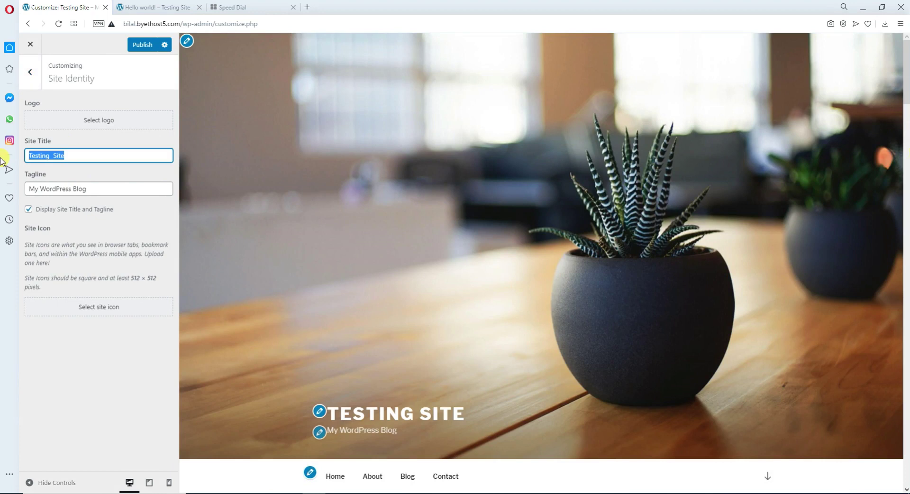
scroll(442, 380, "down", 2)
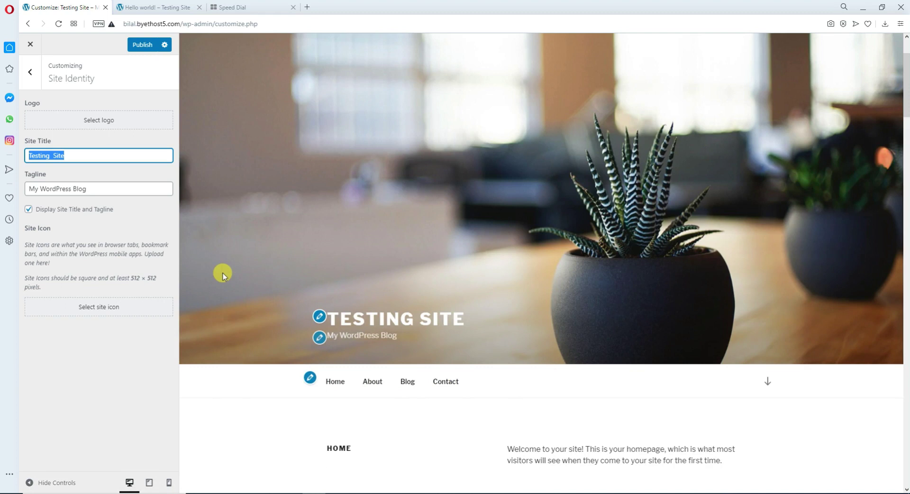
type("WL")
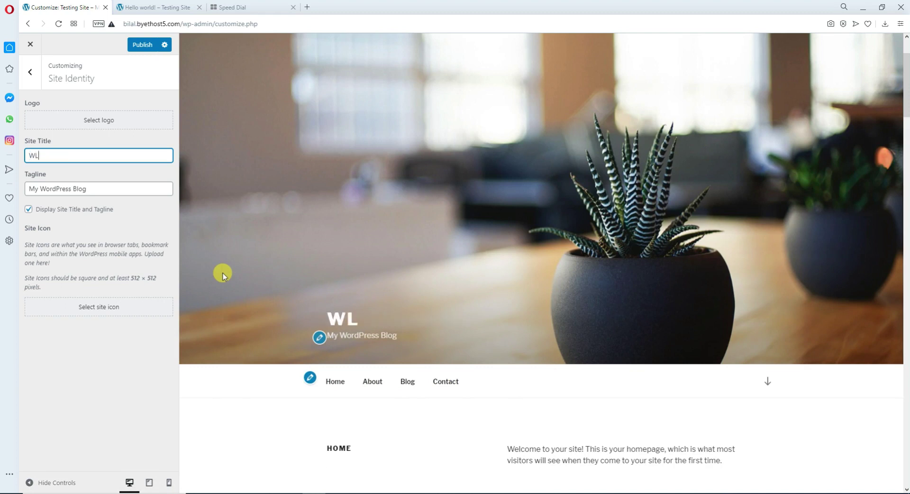
type("COME O")
key("BackSpace")
key("BackSpace")
key("BackSpace")
key("BackSpace")
key("BackSpace")
key("BackSpace")
key("BackSpace")
key("BackSpace")
type("ELCOME ")
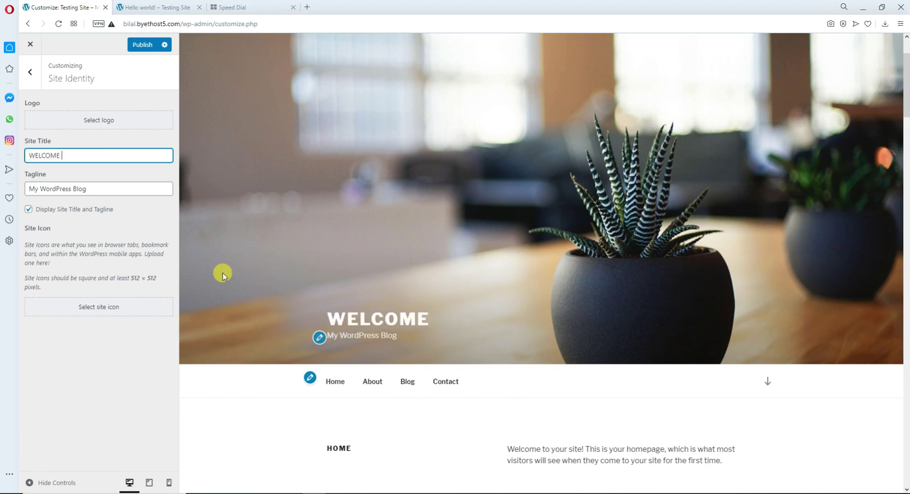
type("TO OUR SITE")
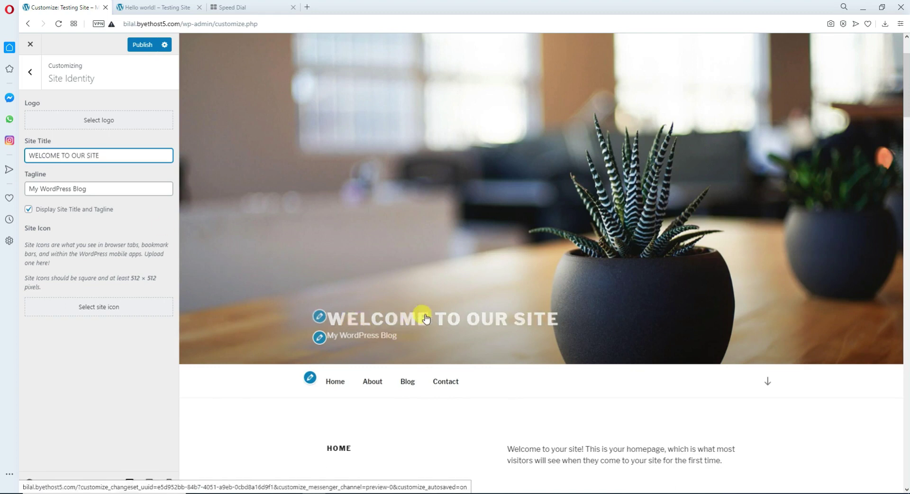
scroll(413, 321, "down", 3)
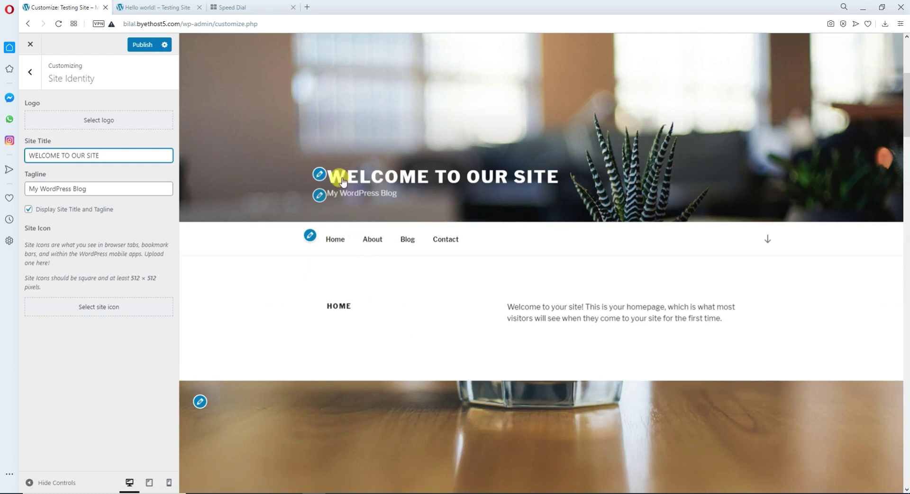
scroll(429, 237, "up", 3)
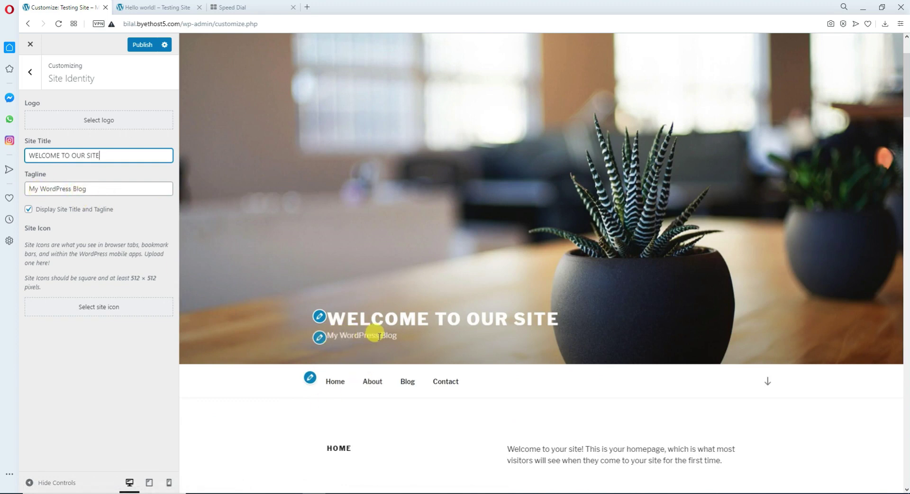
Step: Change the tagline to "My WordPress SITE" and publish the site identity changes
left_click_drag(110, 192, 83, 189)
type("SITE")
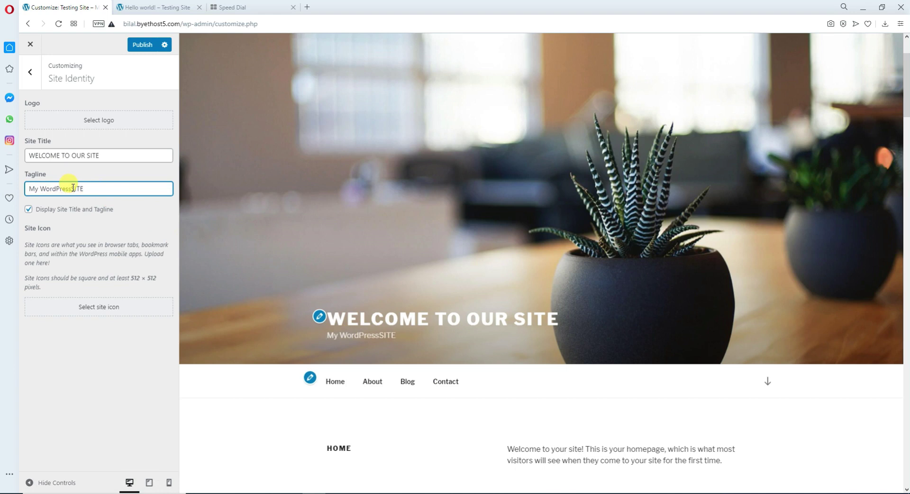
left_click(70, 188)
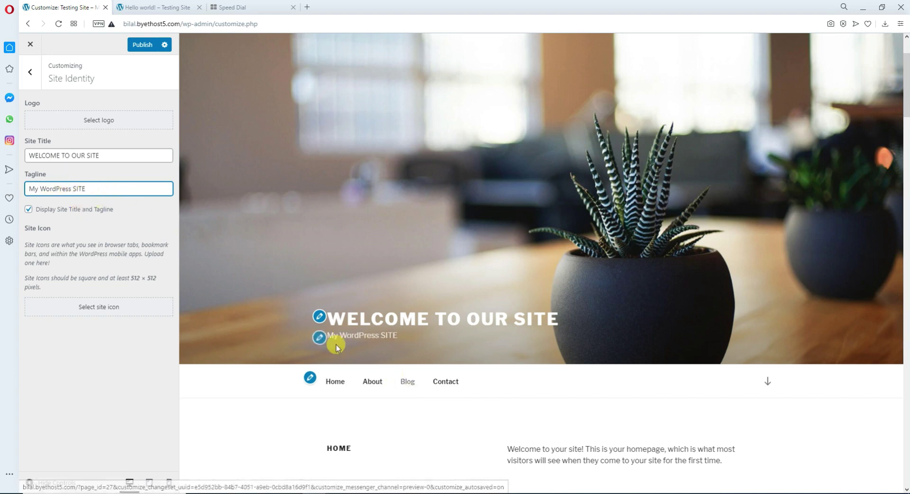
scroll(408, 346, "down", 2)
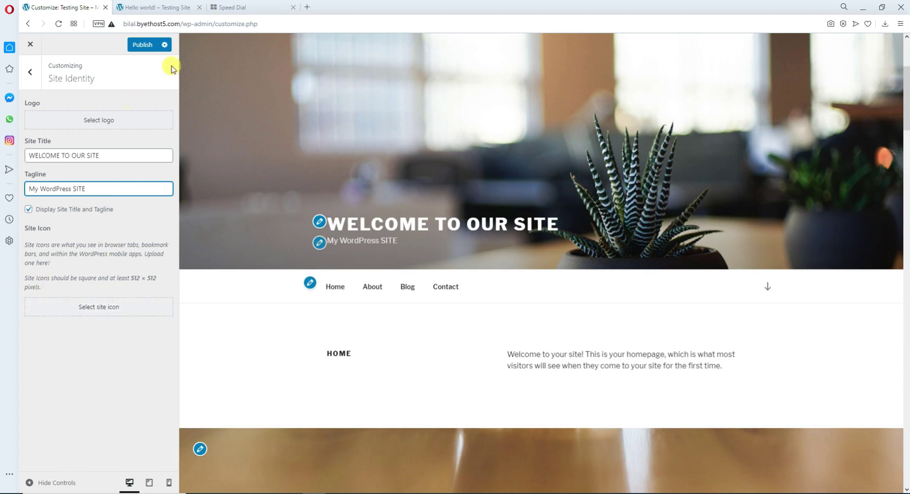
left_click(148, 46)
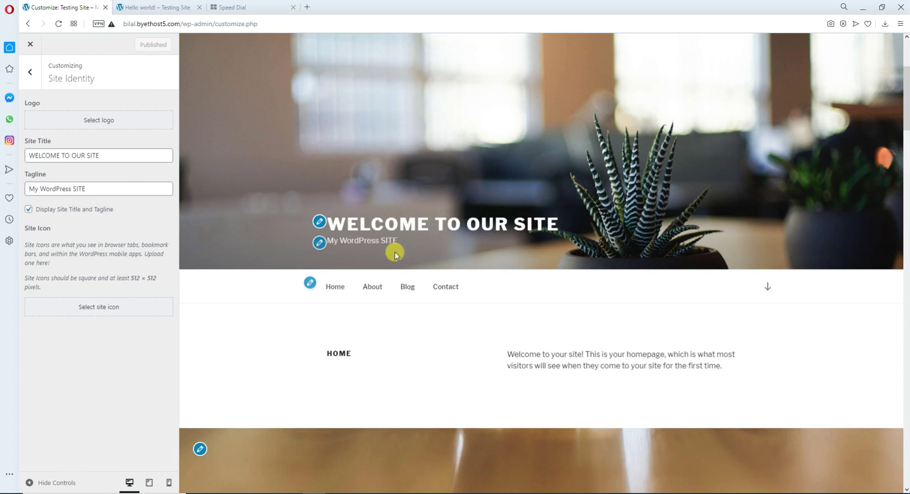
Step: From the public post, open the admin dashboard in two browser tabs and launch the Customizer in the first one
key("ctrl+Tab")
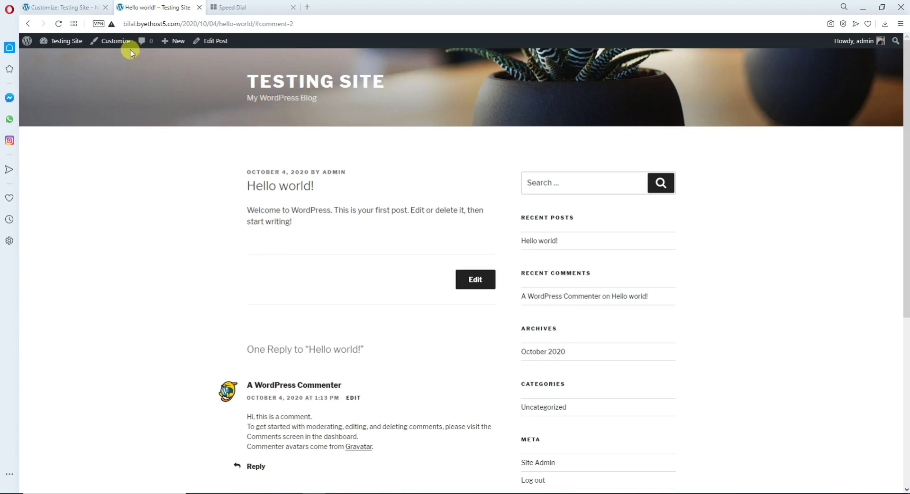
left_click(34, 7)
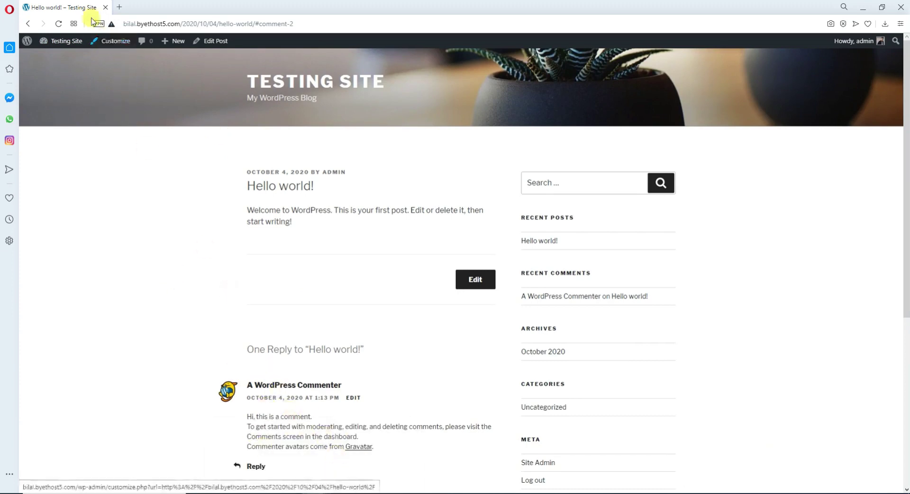
mouse_move(61, 41)
right_click(60, 59)
left_click(93, 70)
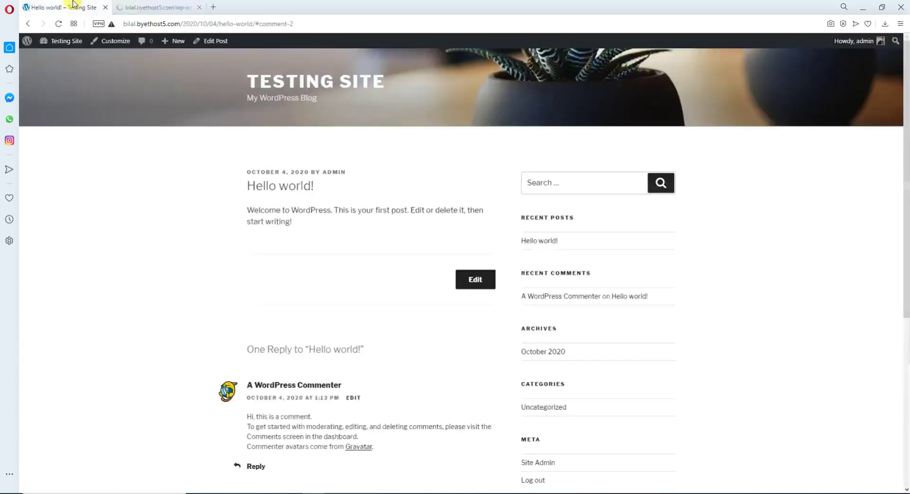
mouse_move(47, 41)
left_click(52, 58)
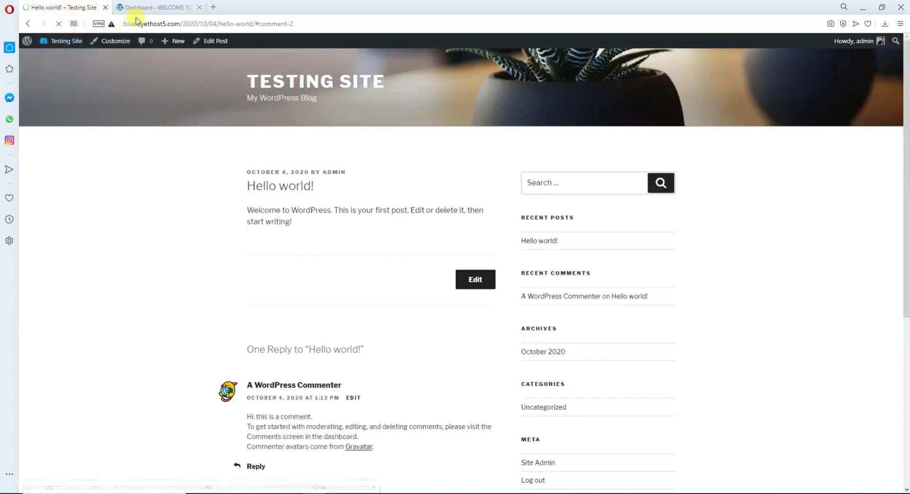
left_click(147, 7)
left_click(33, 8)
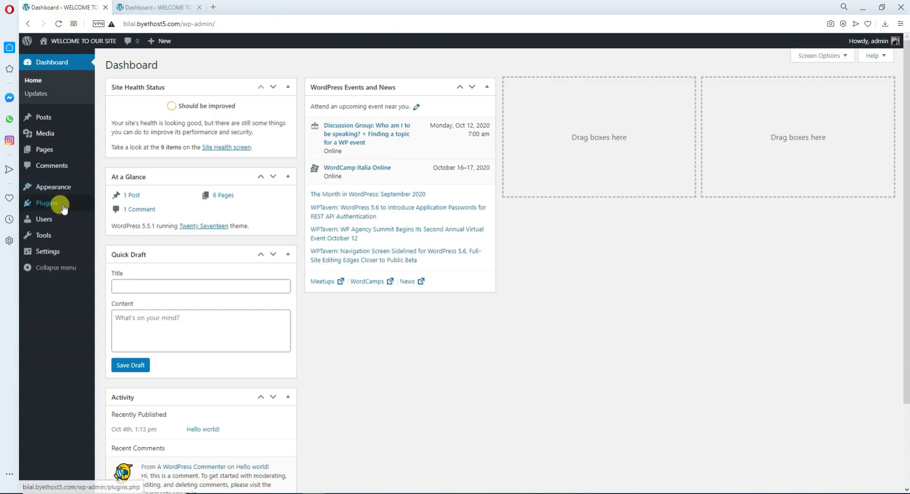
mouse_move(53, 187)
left_click(122, 203)
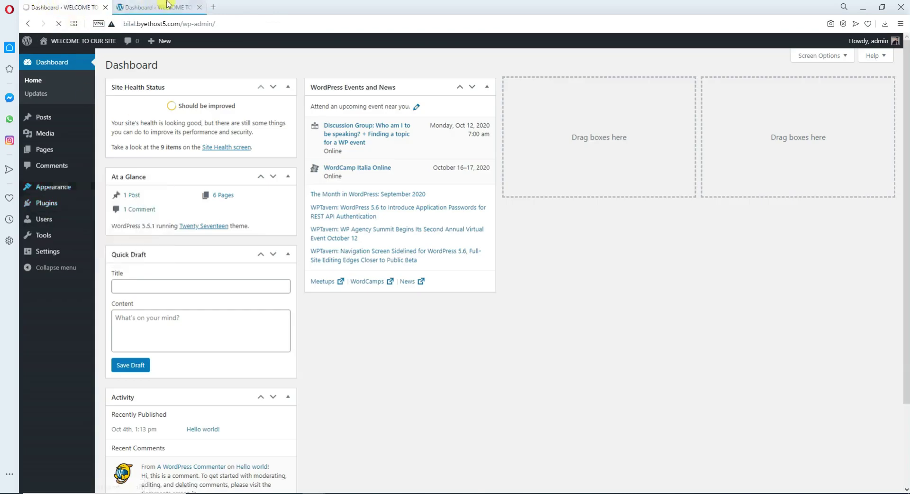
Step: Open the public homepage in a new browser tab from the dashboard and check the published site title and tagline
left_click(48, 63)
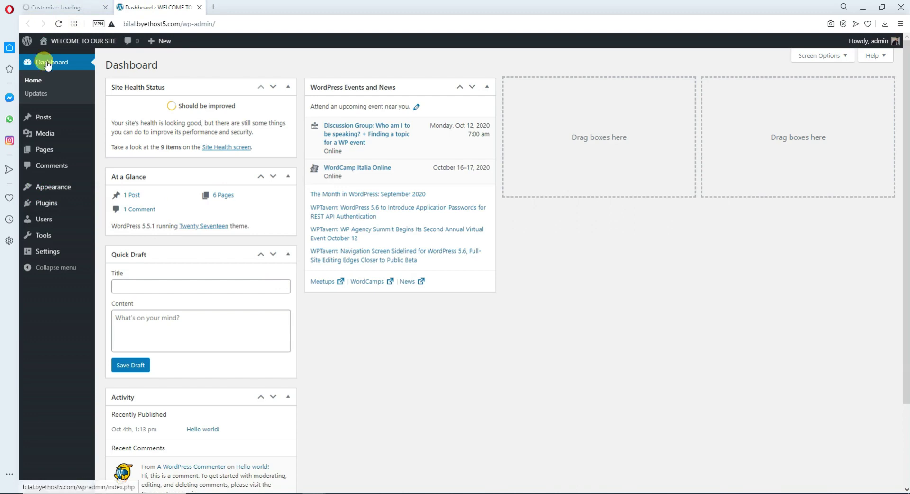
right_click(65, 42)
left_click(95, 52)
left_click(246, 5)
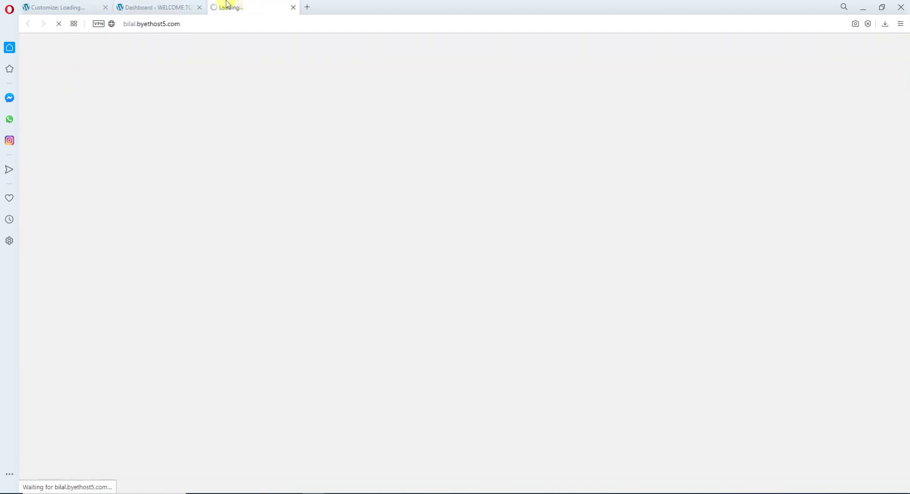
scroll(334, 315, "down", 3)
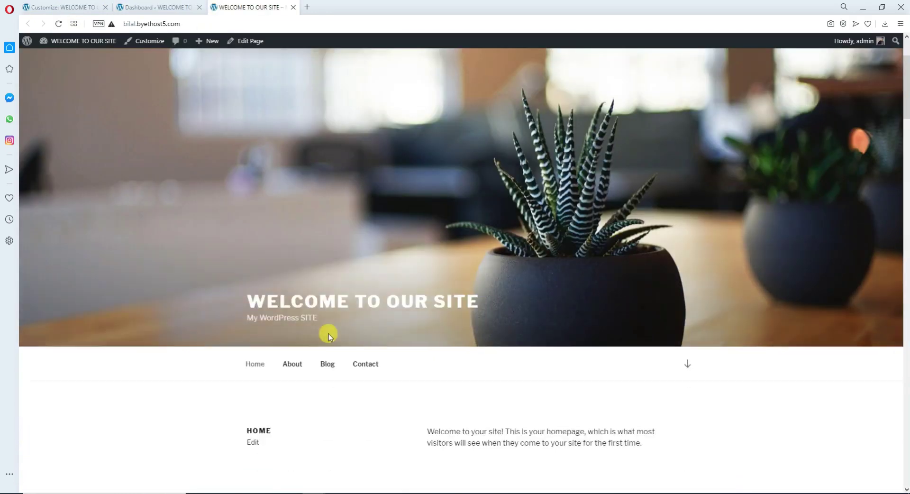
left_click_drag(245, 274, 362, 270)
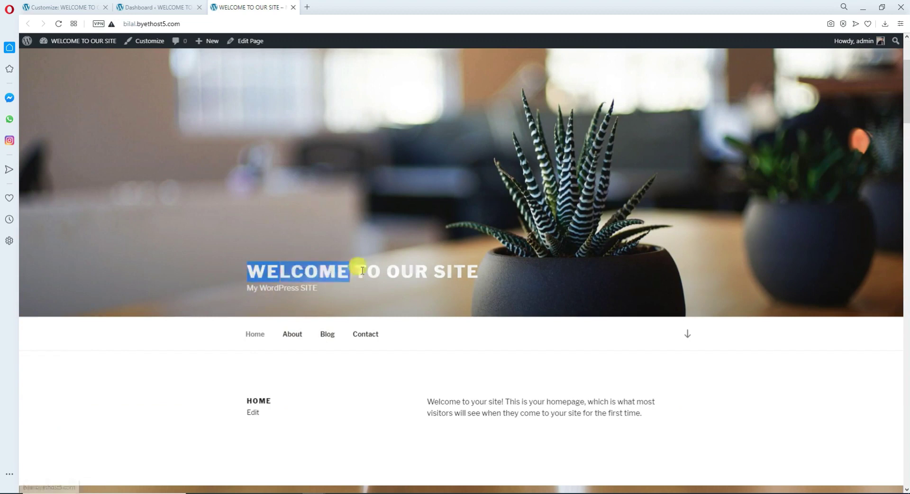
left_click(335, 303)
left_click_drag(248, 290, 332, 289)
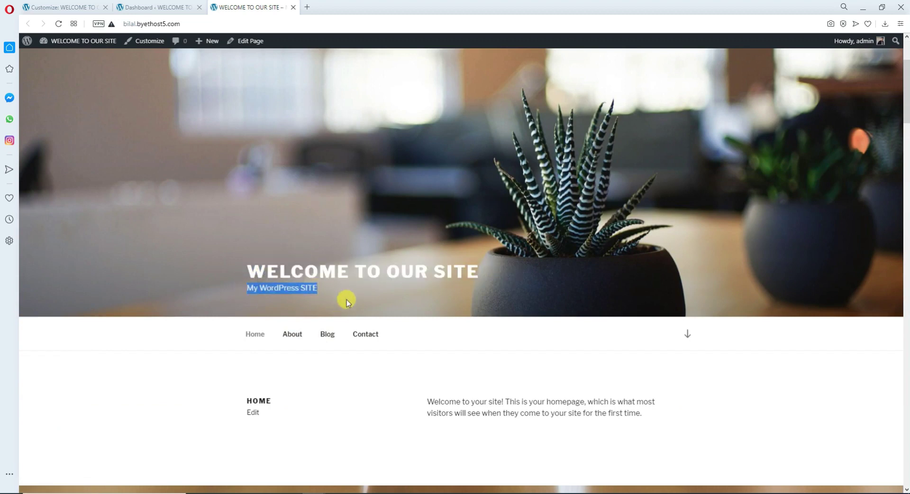
Step: Return to the Customizer tab and close the spare dashboard tab
left_click(128, 4)
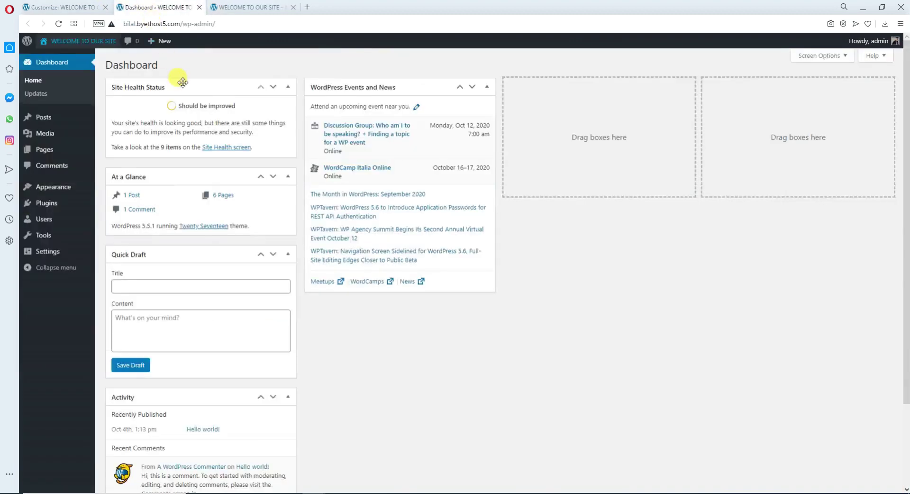
left_click(38, 4)
left_click(199, 7)
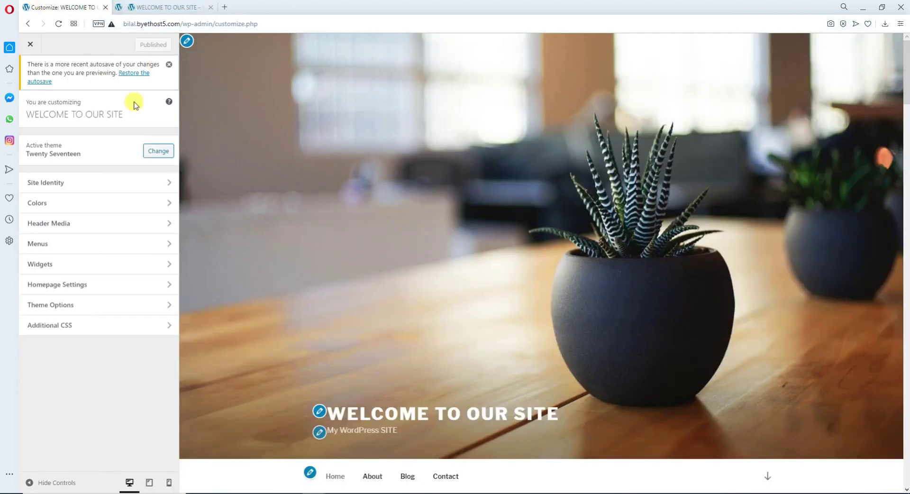
Step: Look over the Site Identity settings once more and open the Colors settings
left_click(64, 185)
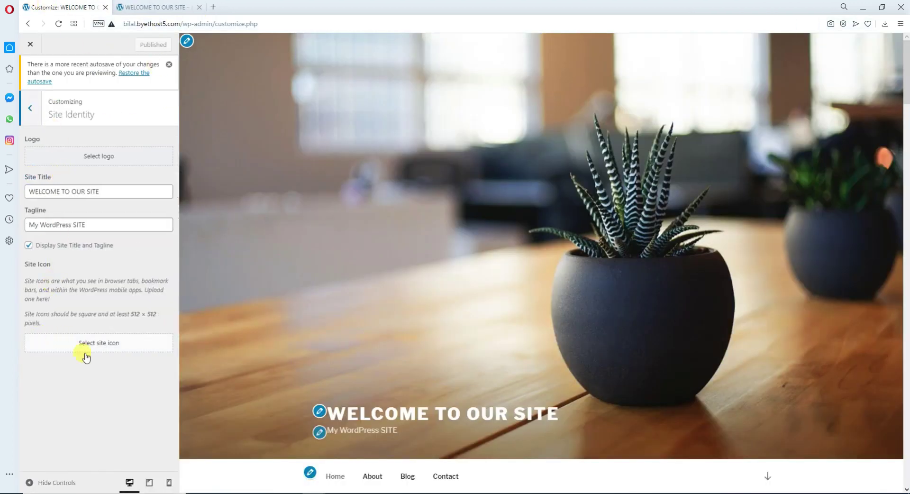
left_click(31, 110)
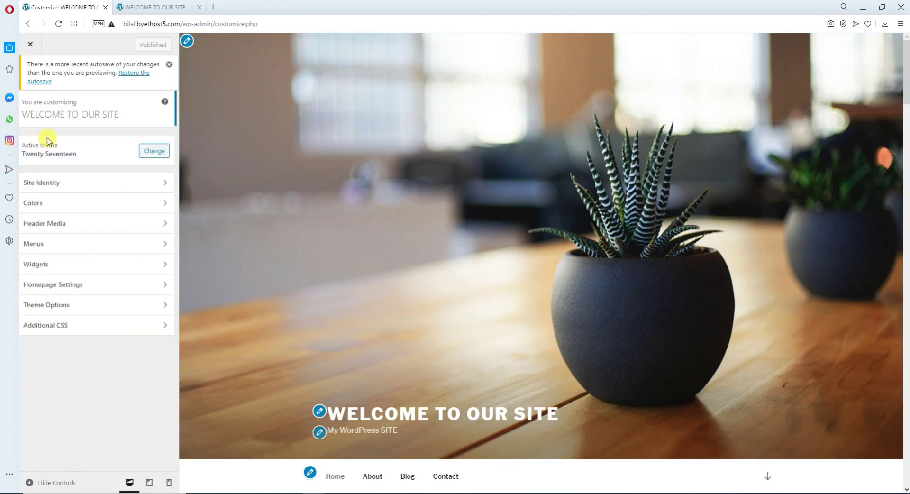
left_click(66, 203)
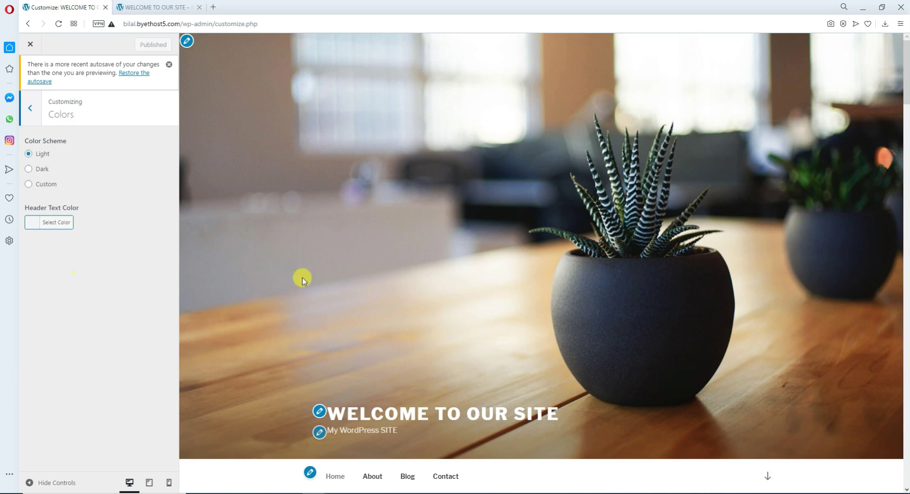
Step: Try the Dark color scheme and look over the homepage preview with it
scroll(439, 254, "down", 5)
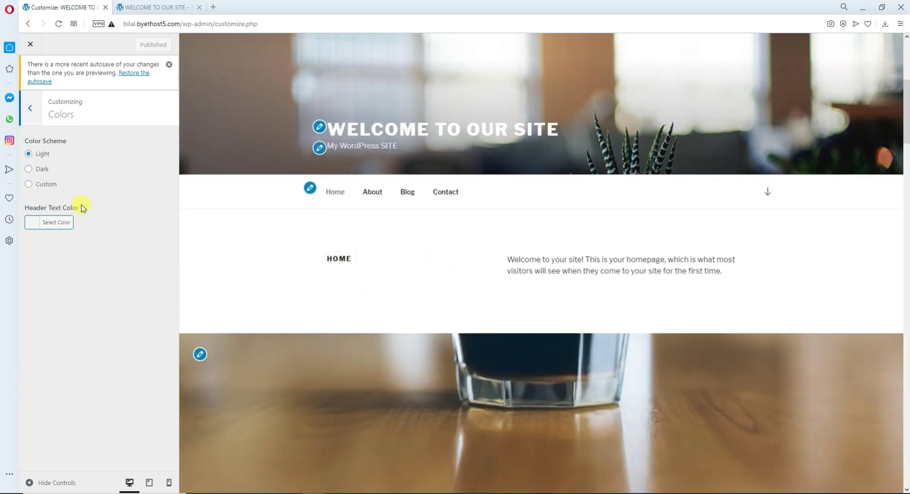
left_click(28, 169)
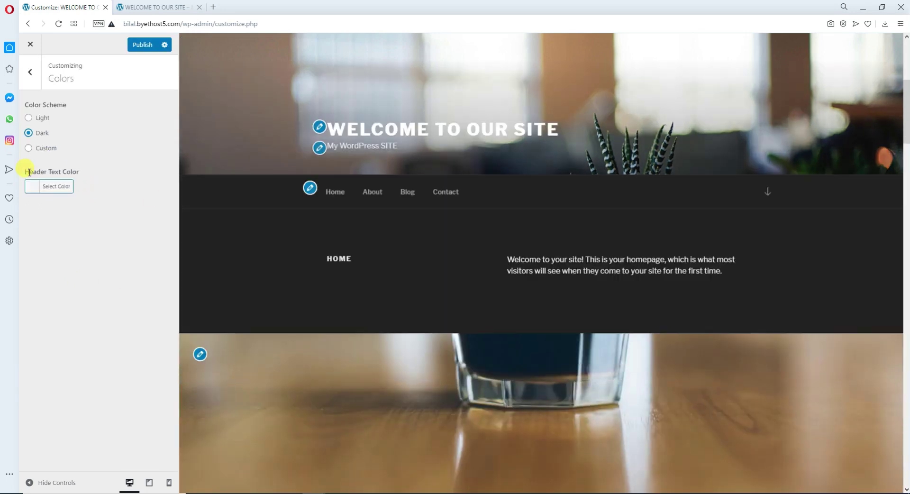
scroll(528, 248, "down", 3)
scroll(529, 244, "down", 3)
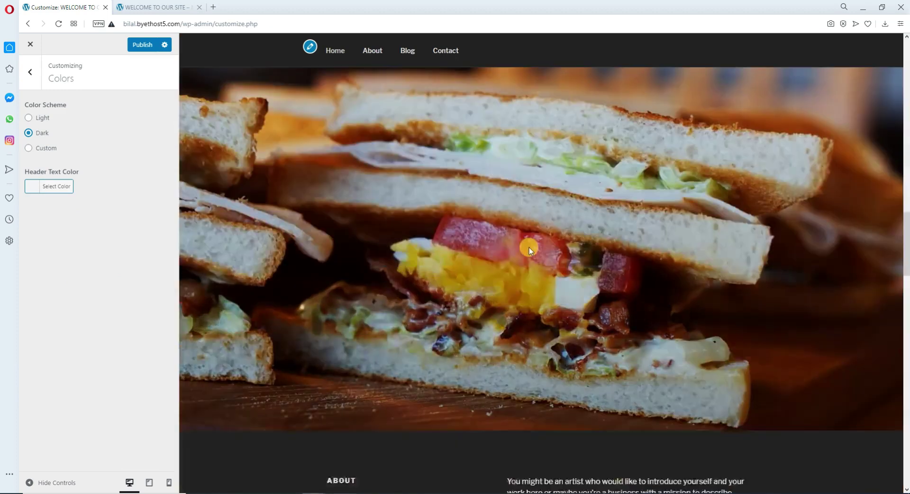
scroll(514, 238, "up", 8)
scroll(385, 181, "up", 3)
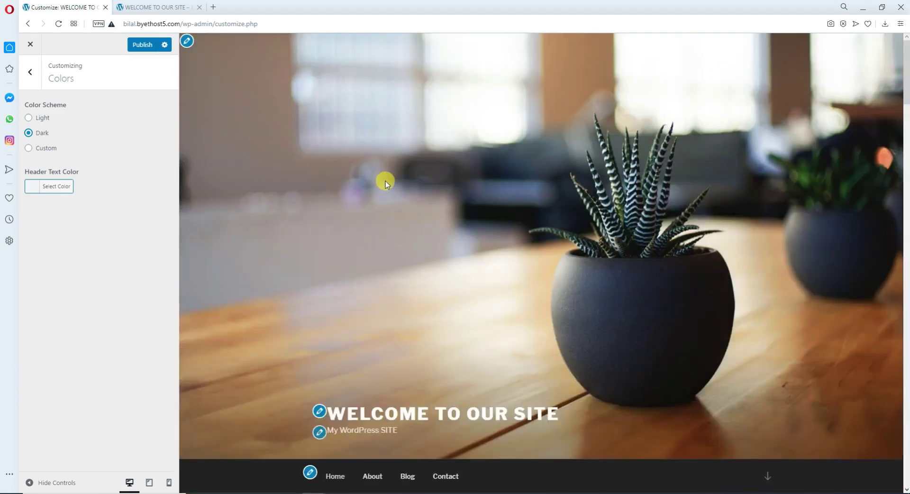
scroll(384, 179, "down", 6)
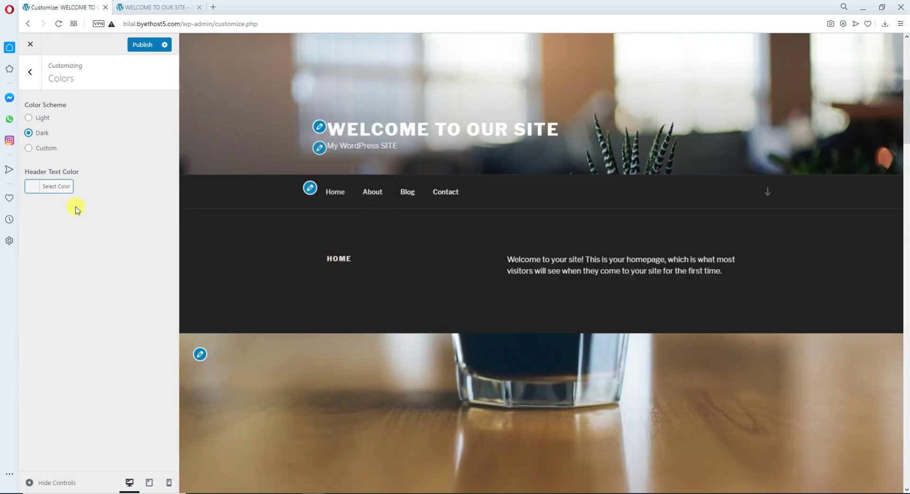
Step: Switch to the Custom color scheme and, after trying other swatches, set the header text color to blue #1e73be
left_click(29, 148)
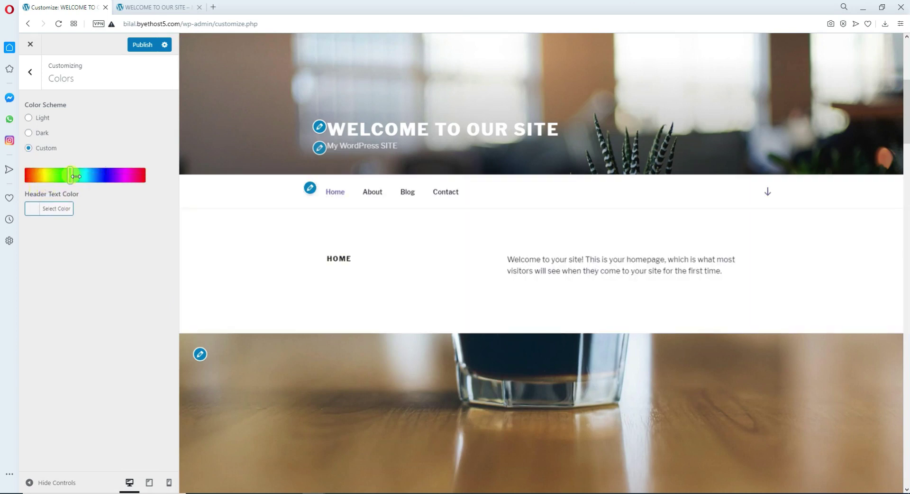
left_click(37, 214)
left_click_drag(84, 304, 113, 254)
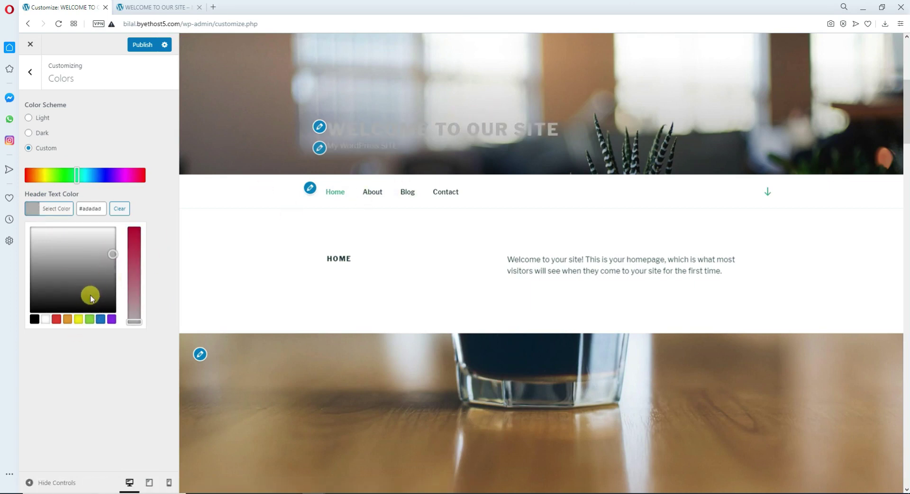
left_click(67, 320)
left_click(56, 319)
left_click(79, 320)
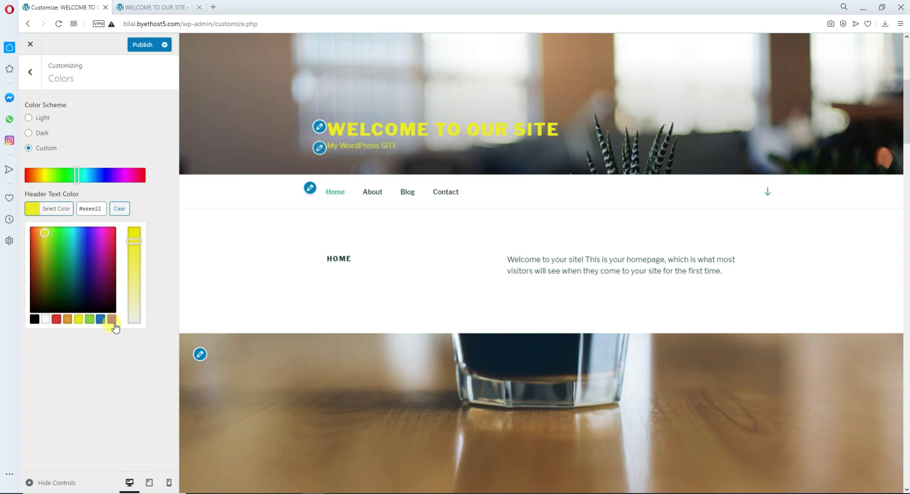
left_click(112, 319)
left_click(101, 319)
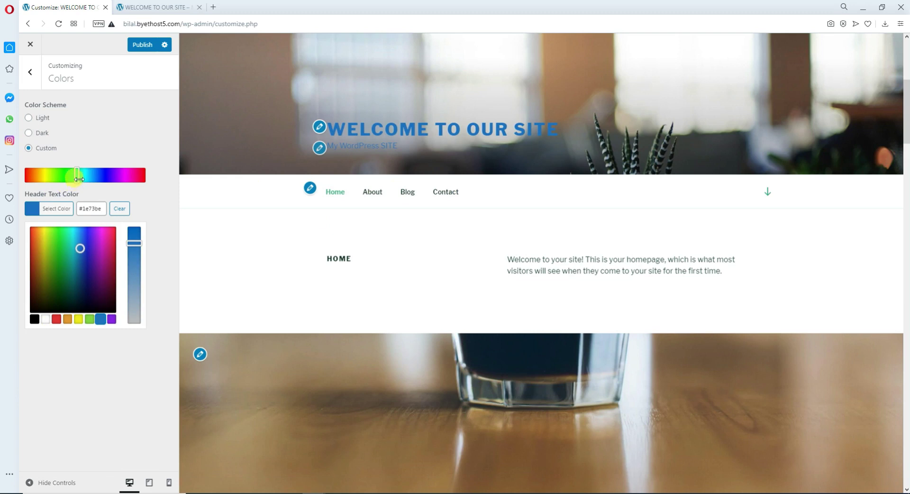
Step: Set the custom scheme's hue to purple, check it in the homepage preview and leave the Colors settings
left_click_drag(105, 185, 129, 166)
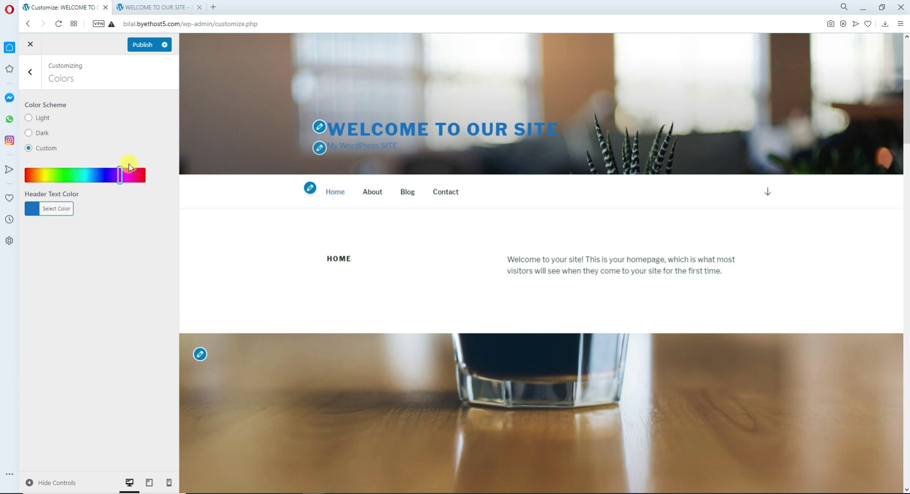
scroll(467, 240, "down", 10)
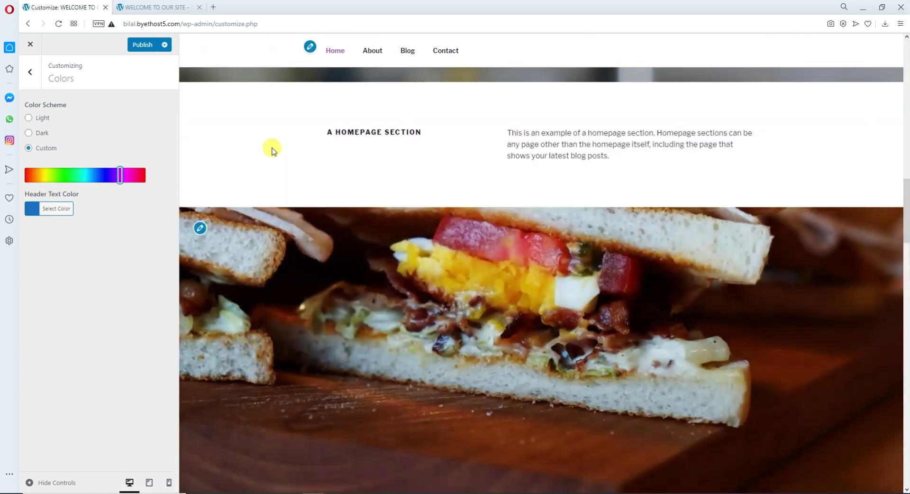
scroll(271, 147, "up", 8)
left_click(30, 71)
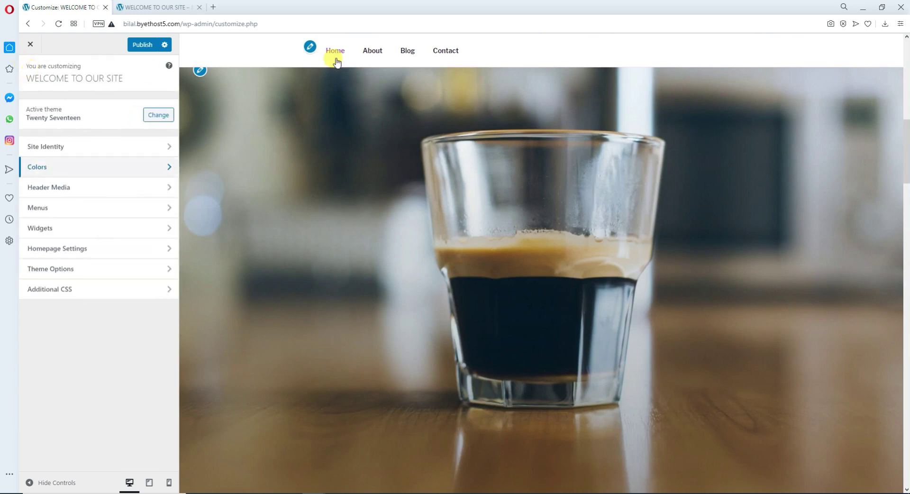
Step: Open the Header Media settings and review the header video and image options alongside the homepage preview
left_click(99, 195)
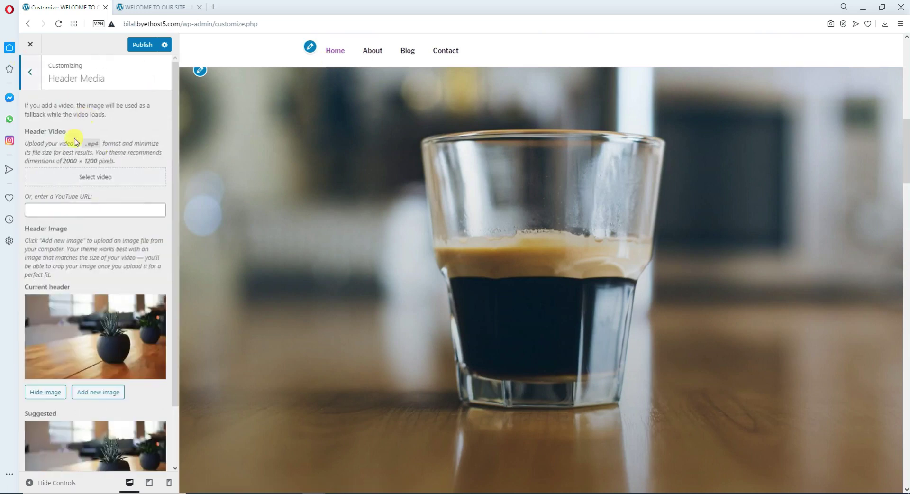
scroll(98, 406, "down", 2)
scroll(451, 281, "down", 5)
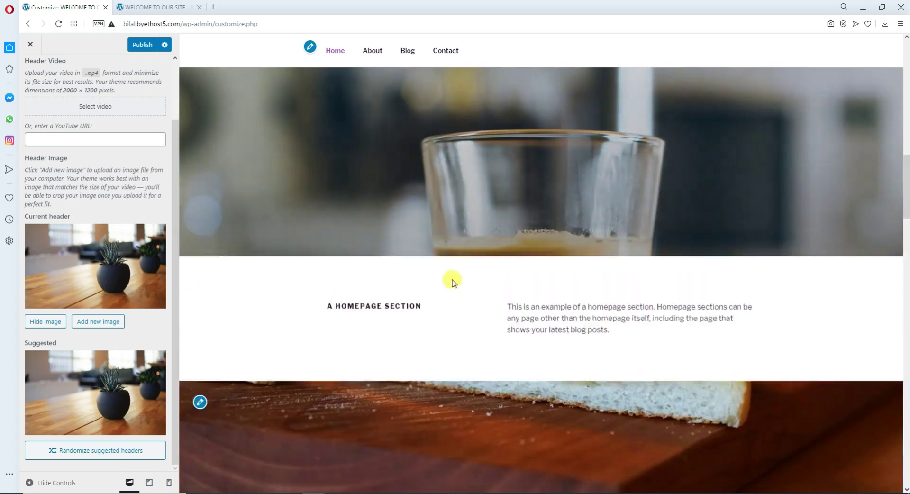
scroll(518, 240, "up", 8)
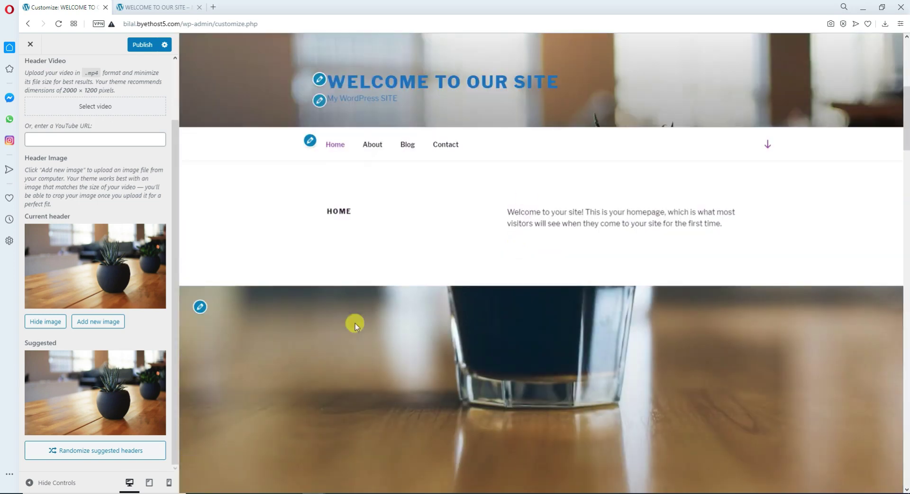
scroll(354, 321, "up", 5)
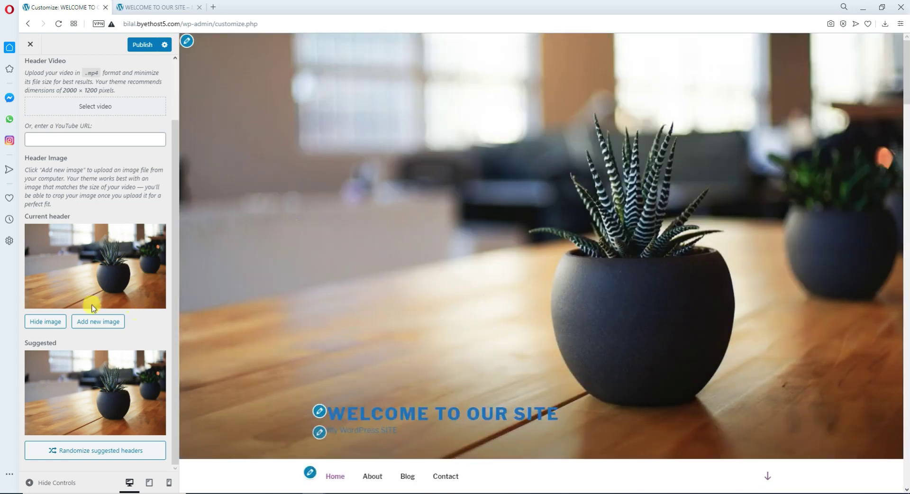
Step: Hide the current header image and check the homepage preview without it
left_click(46, 322)
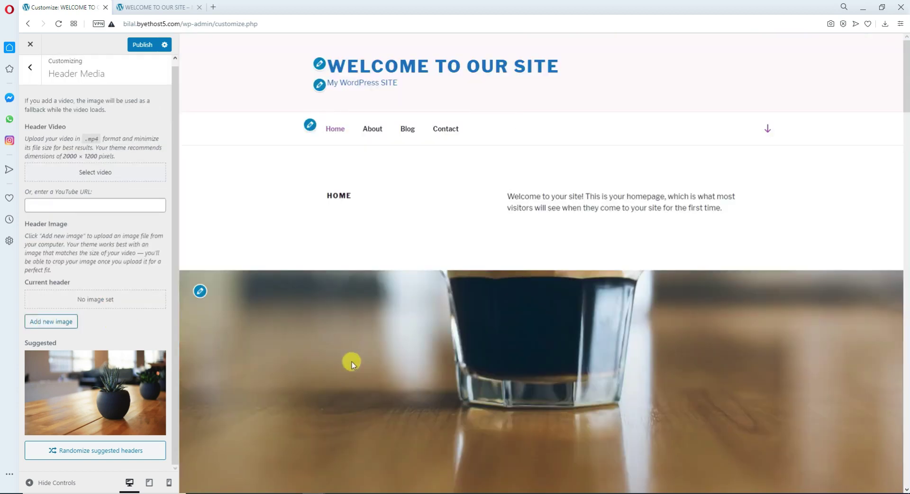
scroll(352, 363, "down", 4)
scroll(360, 372, "up", 3)
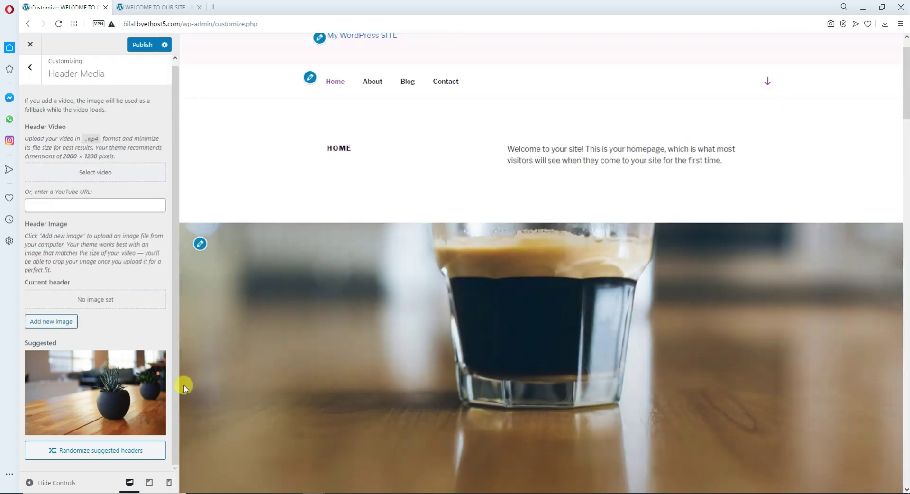
Step: Upload beach-931719_1920.jpg as the new header image and use it without cropping
left_click(61, 325)
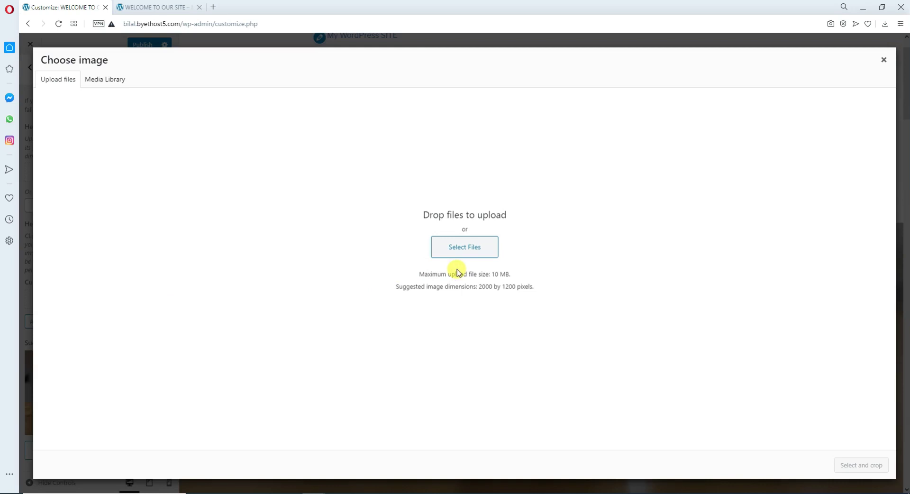
left_click(464, 254)
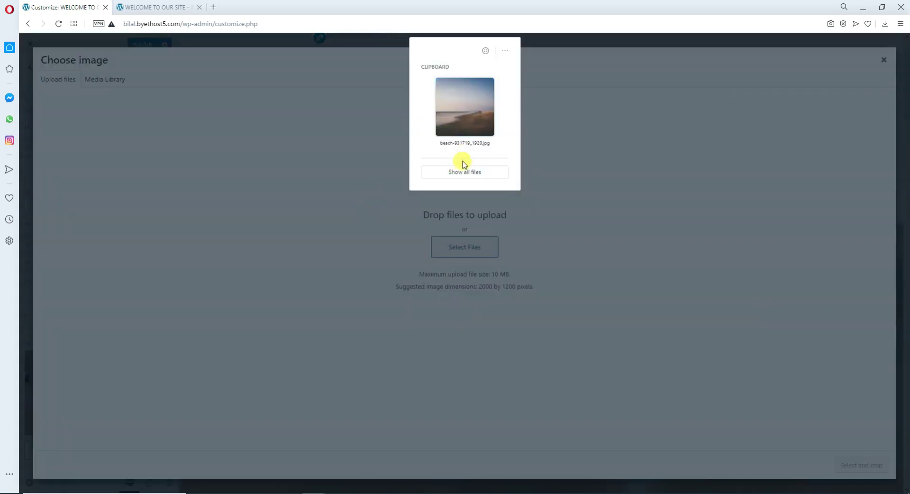
left_click(468, 132)
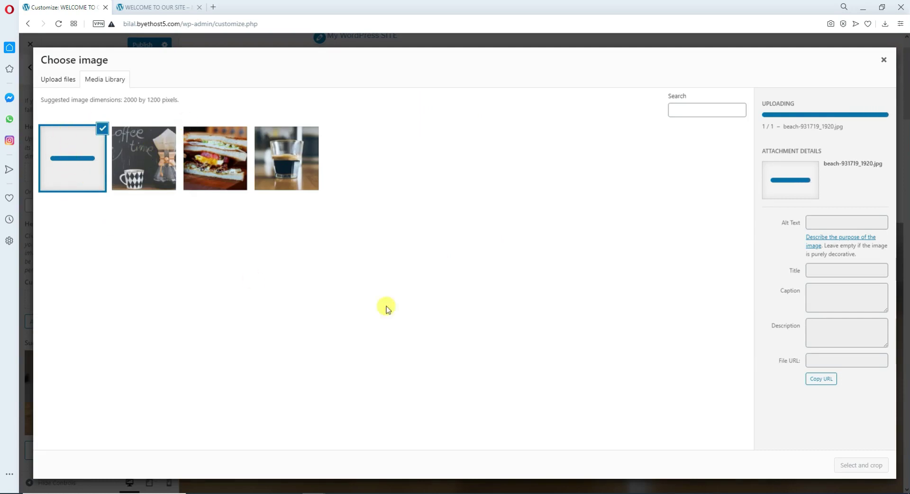
left_click(861, 467)
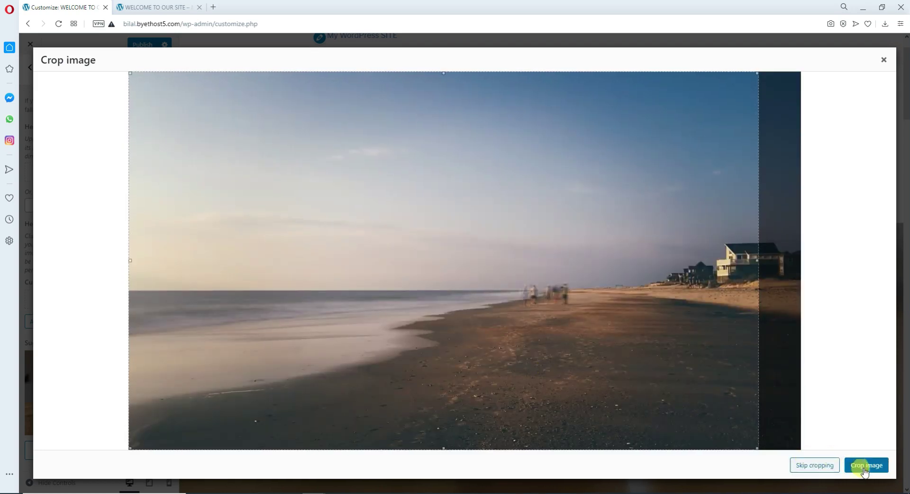
left_click(810, 466)
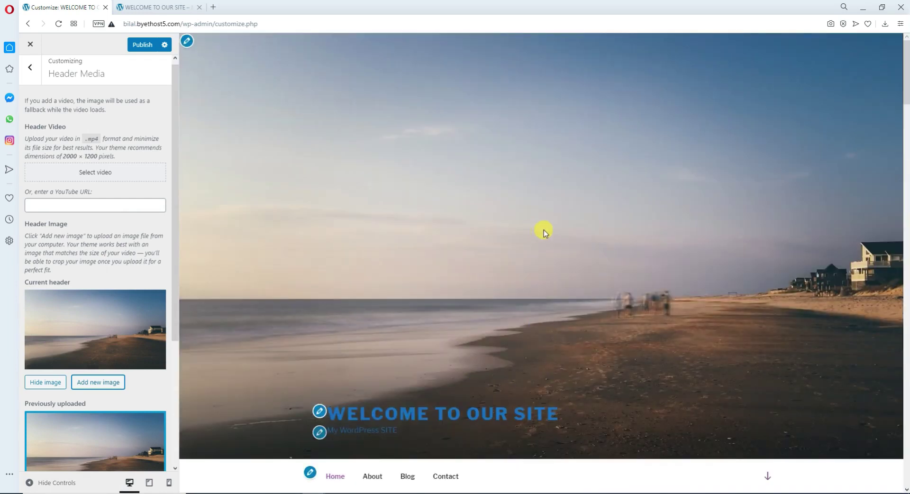
Step: Examine the homepage preview with the beach header and the uploaded and suggested header options, and leave the Header Media settings
scroll(544, 232, "down", 5)
scroll(543, 229, "down", 4)
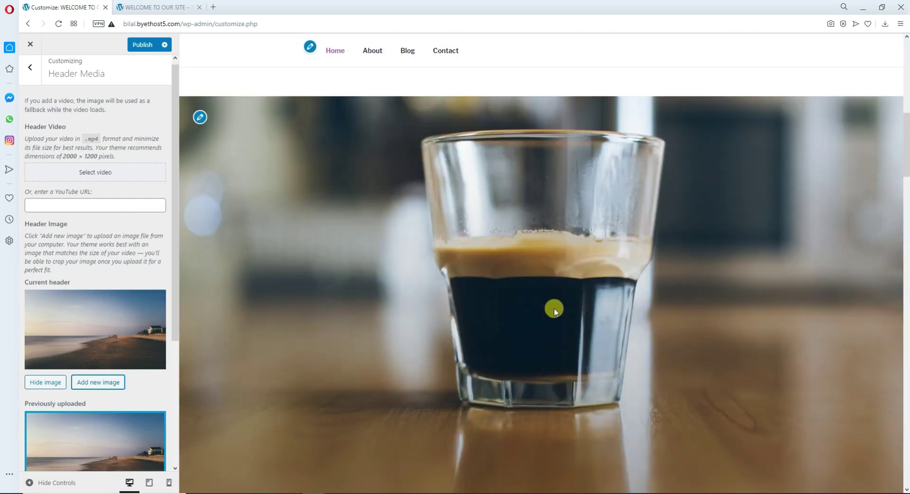
scroll(551, 309, "up", 9)
scroll(284, 237, "down", 5)
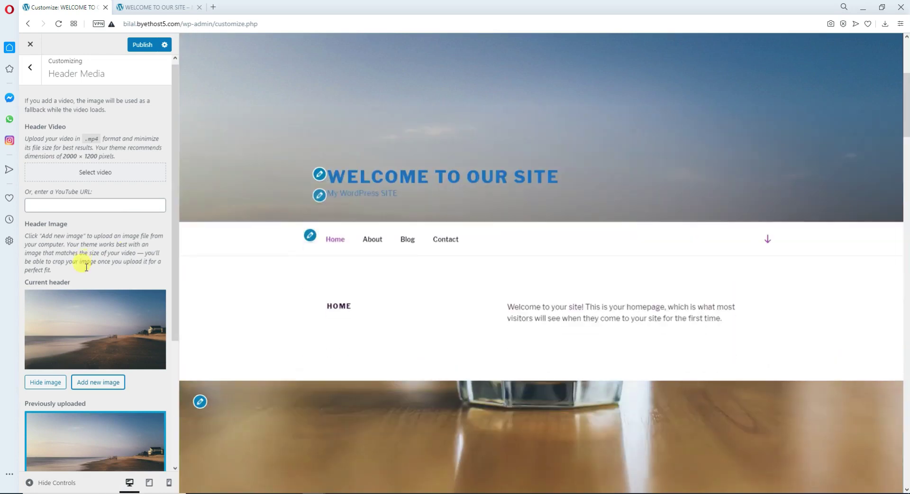
scroll(114, 285, "down", 4)
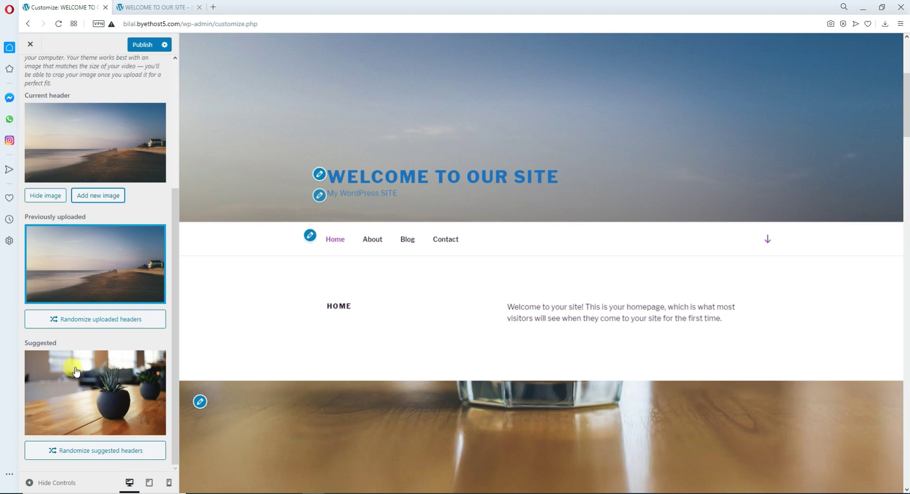
scroll(90, 237, "up", 8)
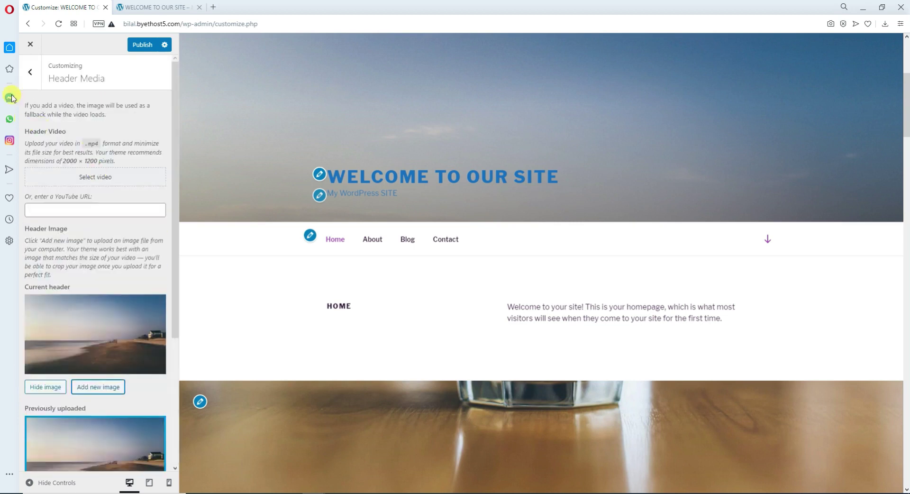
left_click(30, 73)
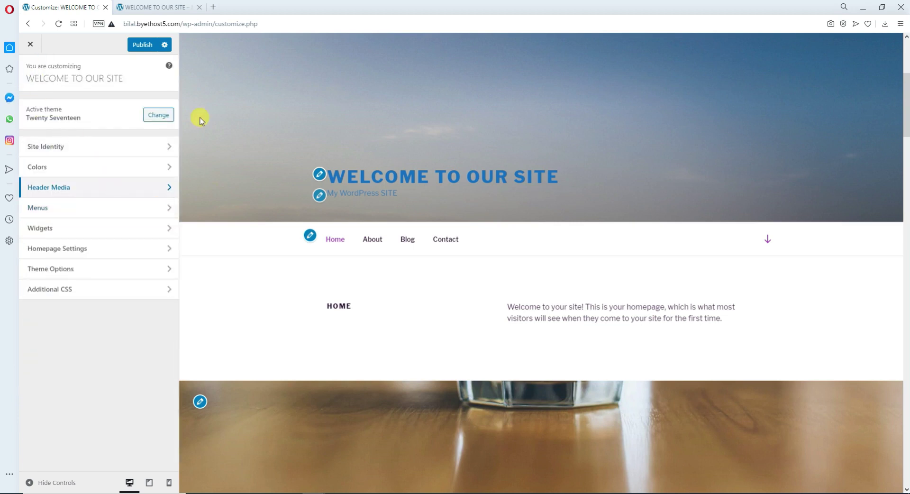
scroll(495, 256, "up", 5)
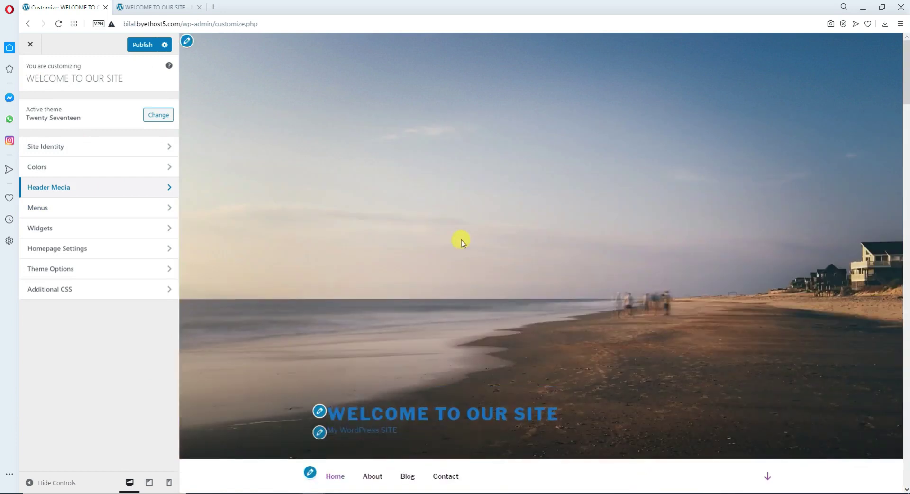
Step: Check the Menus settings and leave the customizer, discarding the unpublished changes
left_click(55, 208)
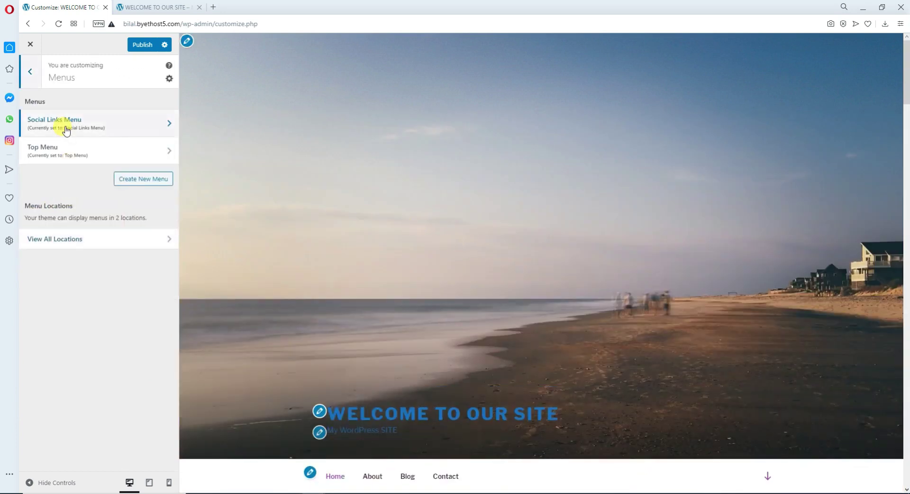
left_click(30, 71)
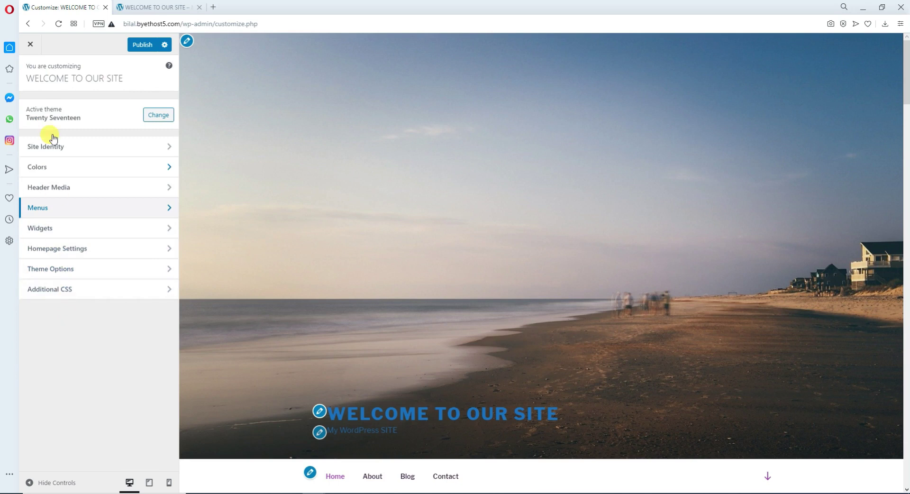
left_click(29, 44)
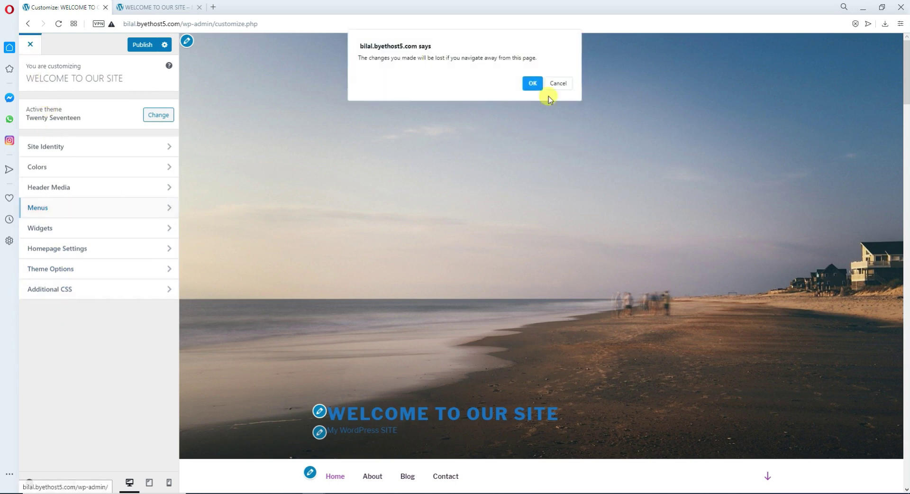
left_click(532, 84)
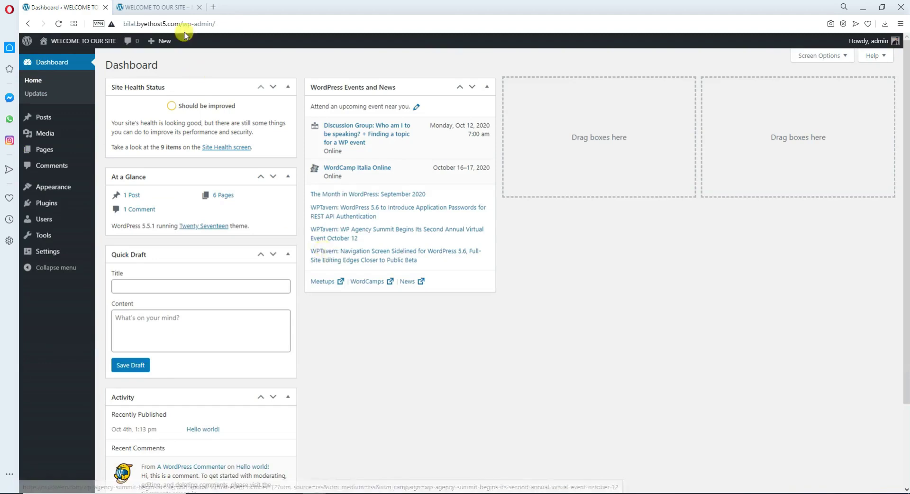
Step: Review the header image, site title and tagline on the public homepage, and return to the dashboard
left_click(174, 6)
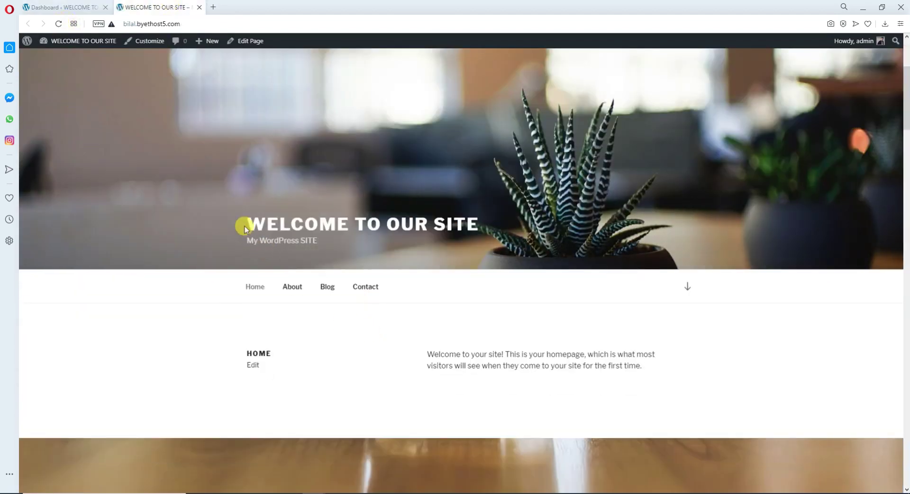
left_click_drag(244, 226, 479, 239)
left_click(542, 162)
left_click(45, 5)
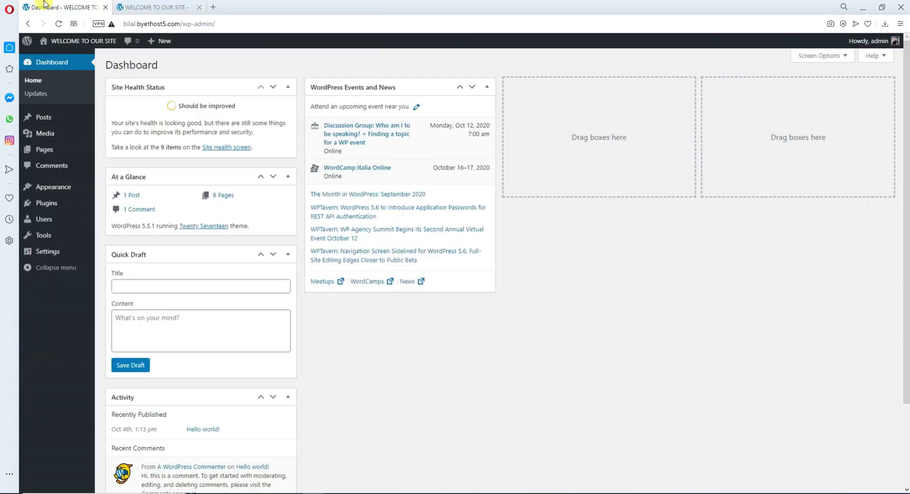
Step: Open the Themes page under Appearance and look over the installed themes
mouse_move(37, 187)
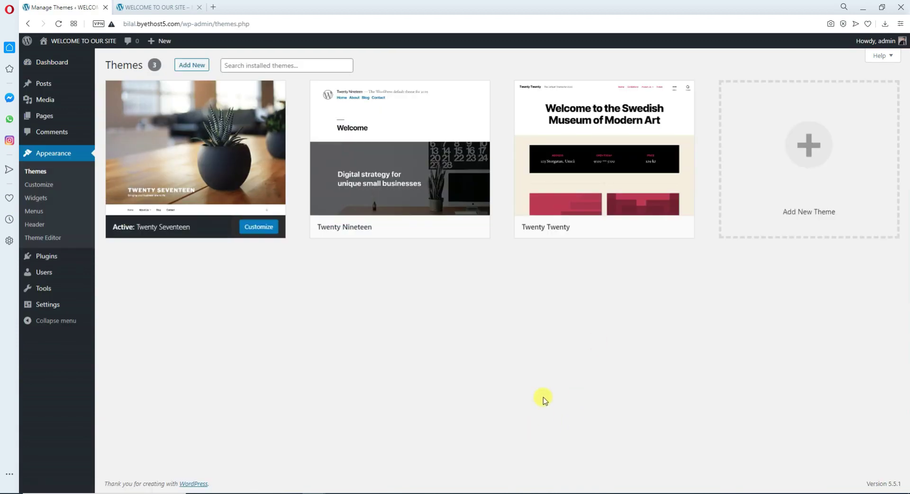
left_click_drag(544, 393, 236, 178)
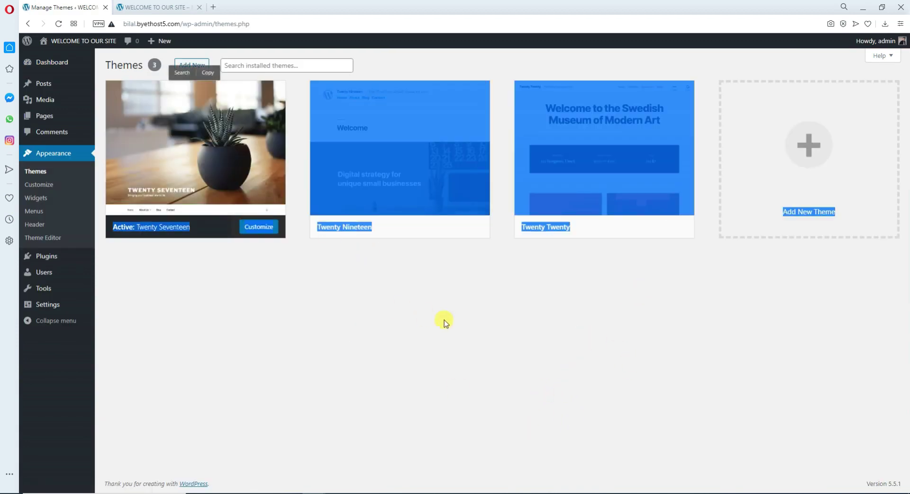
left_click(704, 324)
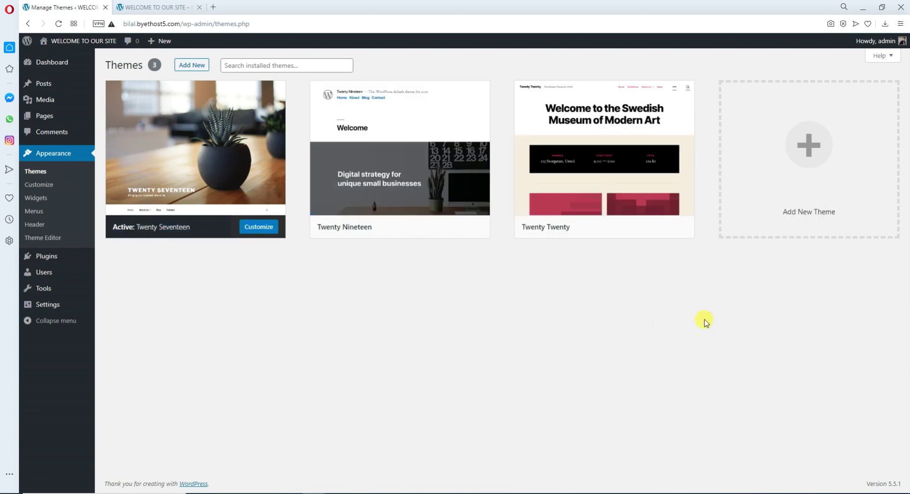
Step: Start adding a new theme and browse the featured themes on offer
left_click(814, 164)
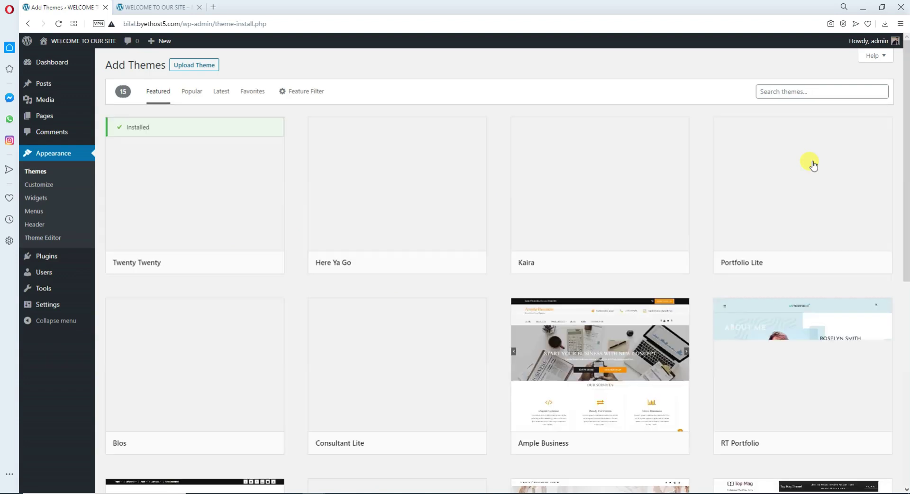
scroll(744, 218, "down", 8)
scroll(729, 240, "up", 5)
scroll(729, 240, "up", 3)
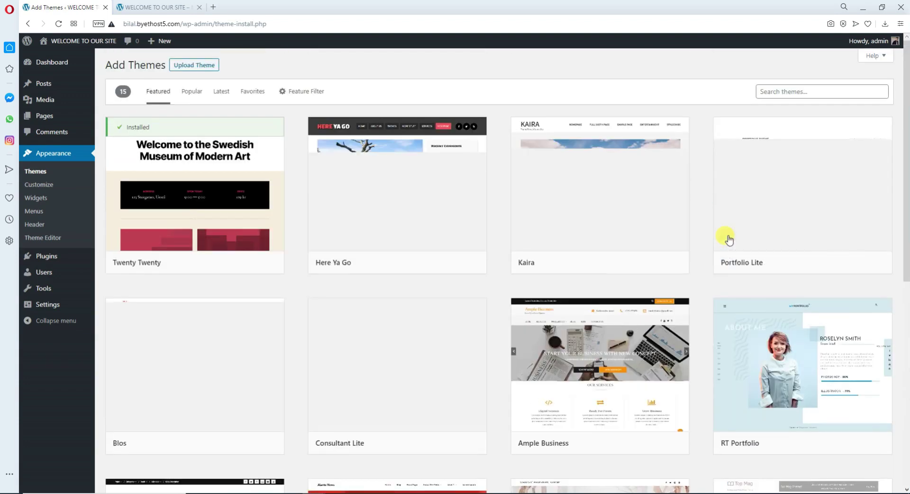
scroll(729, 240, "down", 5)
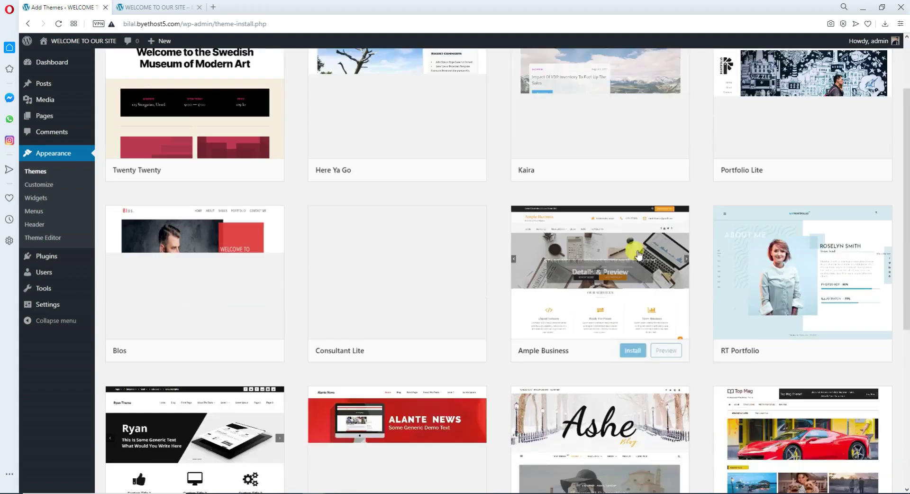
scroll(364, 284, "up", 3)
scroll(364, 284, "up", 2)
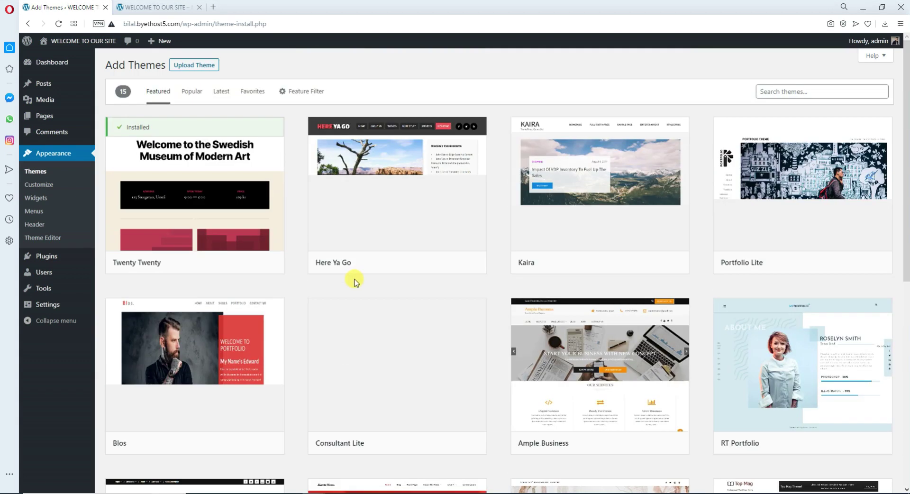
Step: Install the featured Aino theme and activate it
scroll(184, 234, "down", 8)
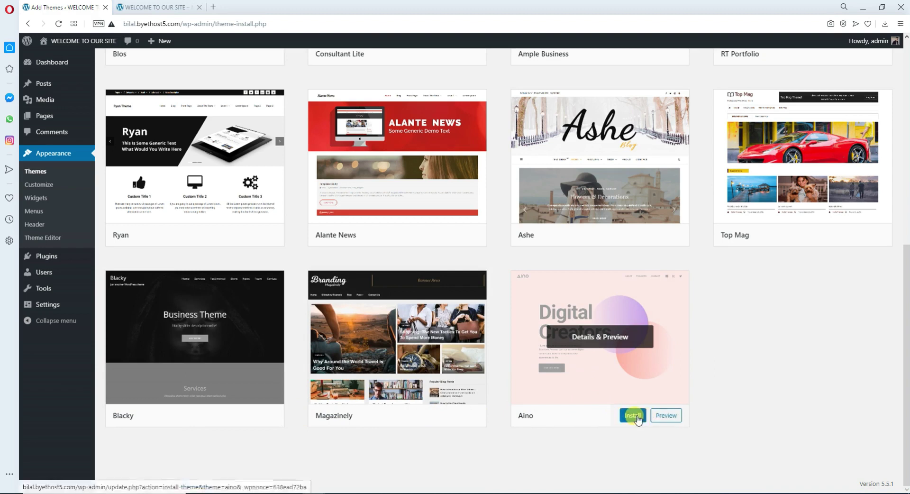
left_click(636, 416)
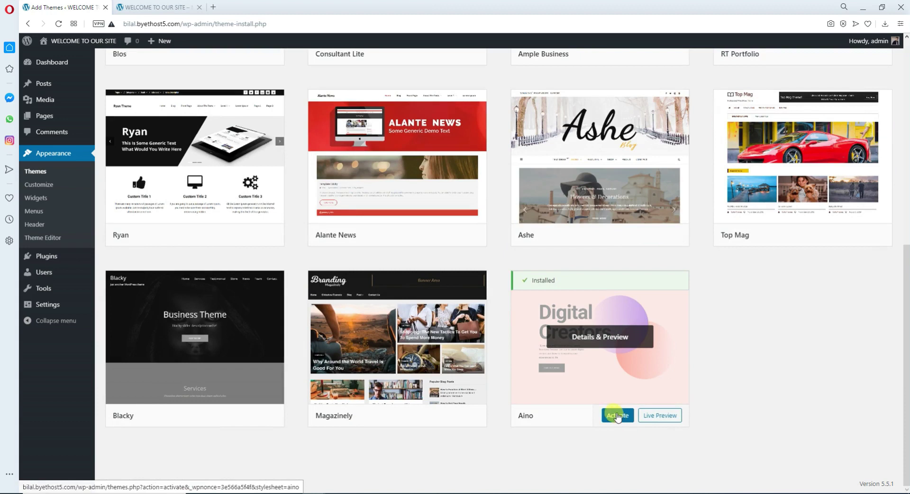
left_click(616, 416)
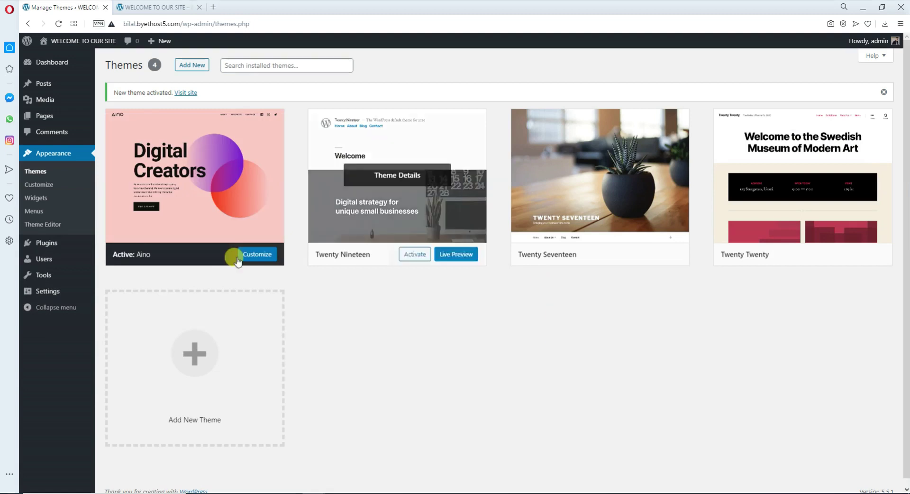
Step: Reload the public site and examine the homepage and its footer details under the Aino theme
left_click(162, 7)
left_click(58, 24)
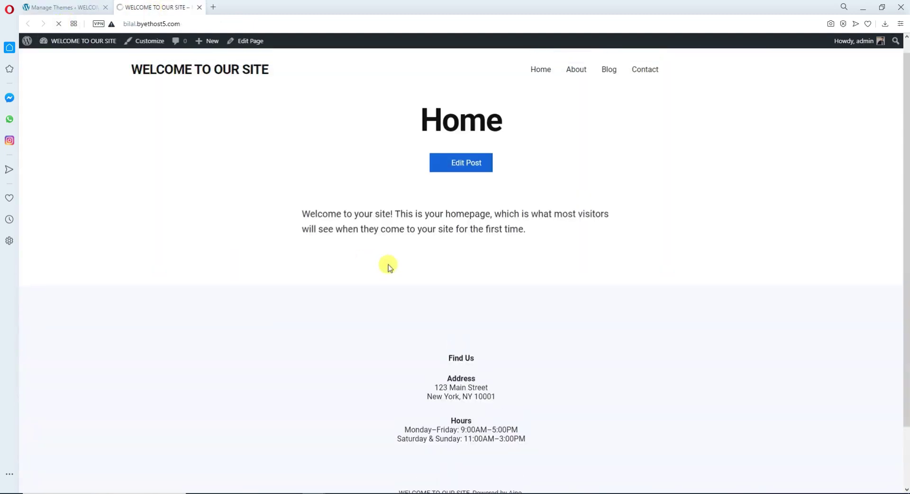
scroll(462, 300, "down", 2)
left_click_drag(446, 231, 516, 435)
scroll(615, 375, "up", 2)
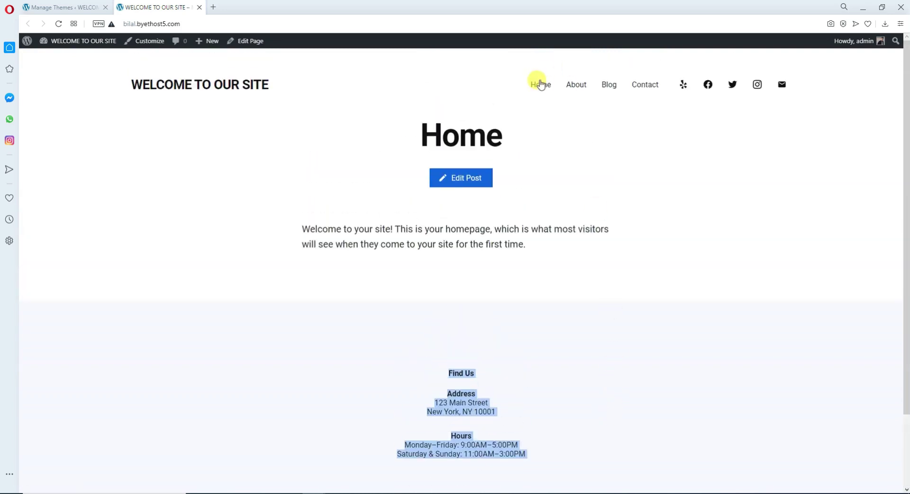
Step: Visit the About and Contact pages of the public site to review their layout, and return to the Themes page
left_click(581, 86)
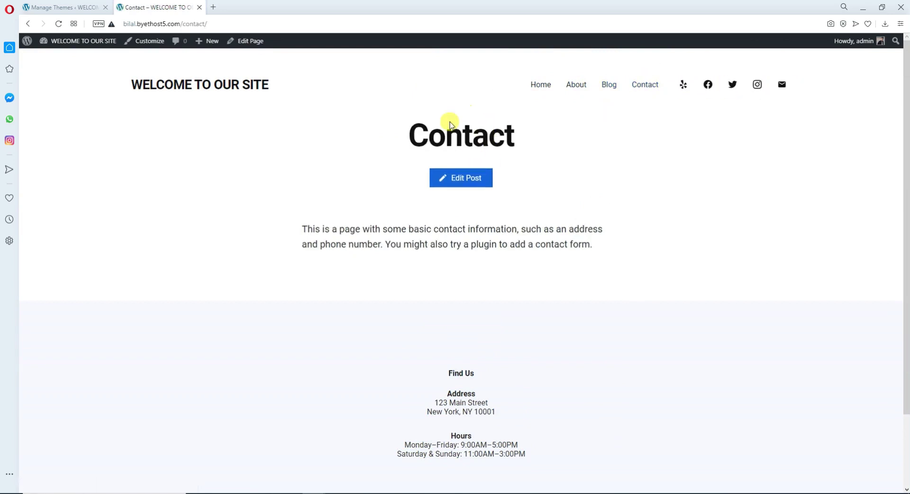
scroll(353, 261, "down", 2)
scroll(354, 260, "up", 2)
left_click(8, 8)
left_click(143, 112)
left_click(38, 7)
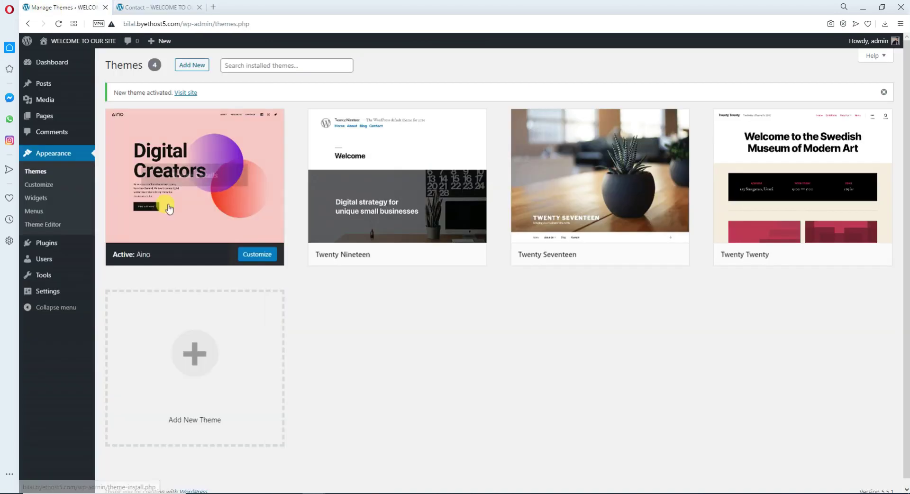
Step: Compare the public Contact page, including its footer address and hours, with the Aino thumbnail on the Themes page
left_click(157, 7)
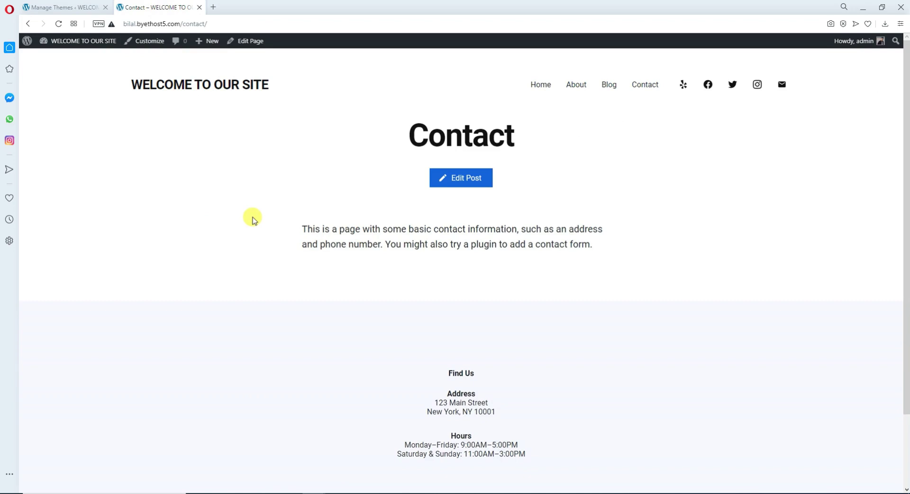
left_click(76, 7)
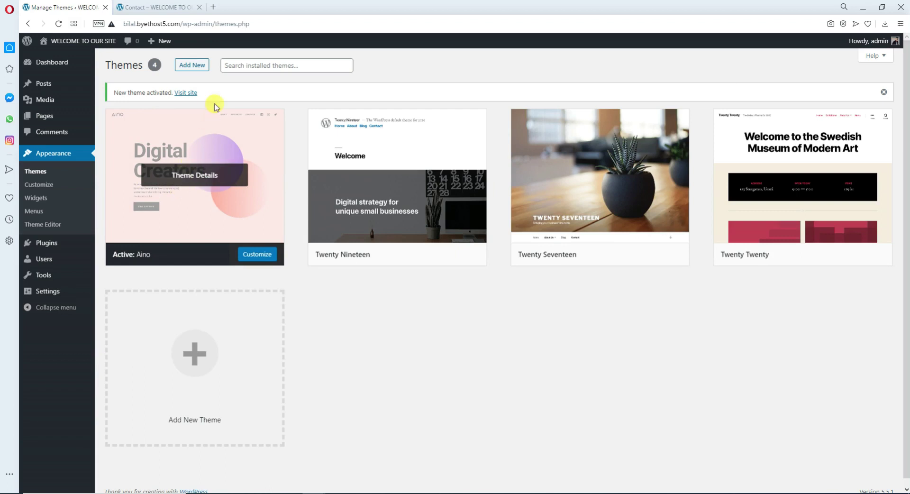
left_click(178, 7)
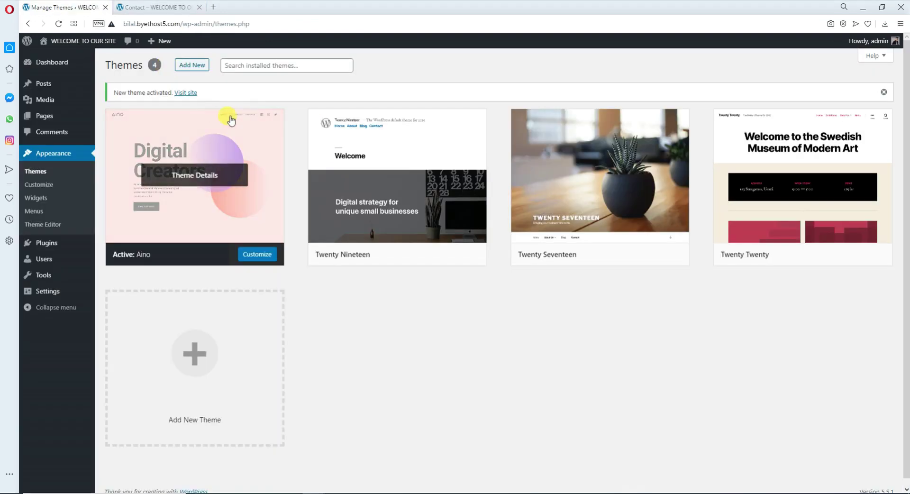
left_click(174, 7)
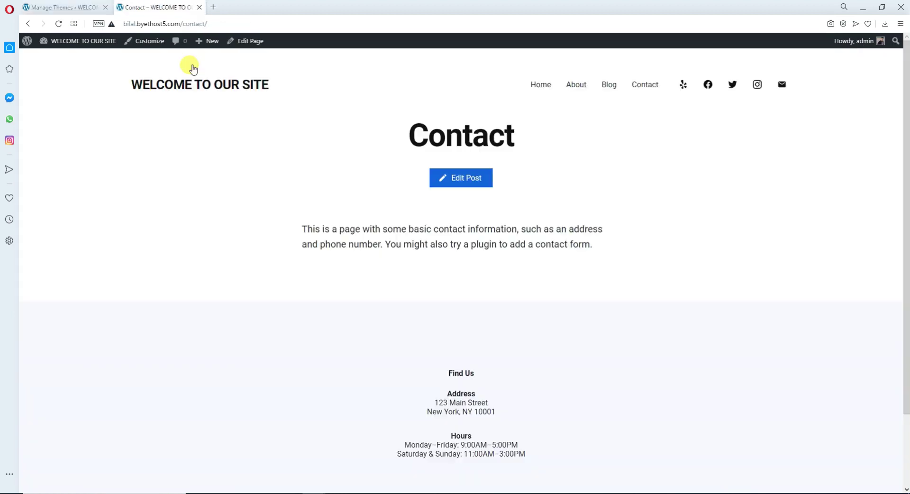
scroll(428, 270, "down", 2)
left_click_drag(383, 272, 574, 386)
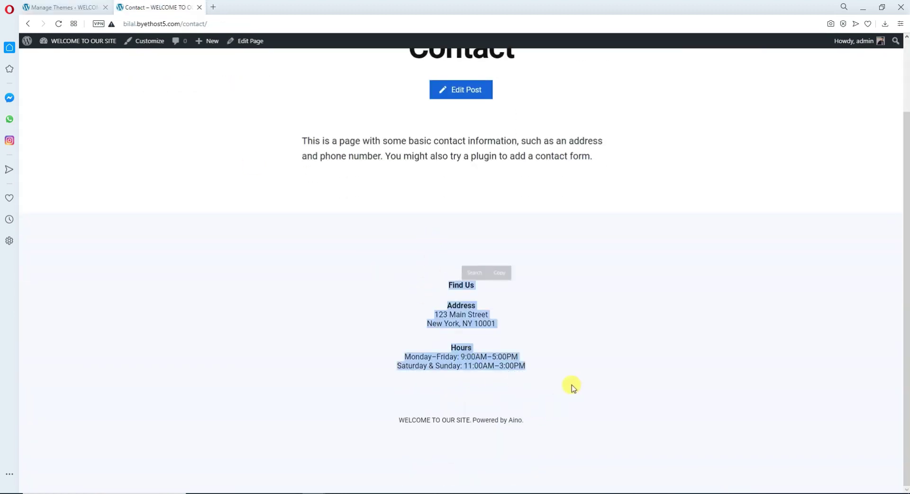
scroll(573, 386, "up", 2)
left_click(76, 7)
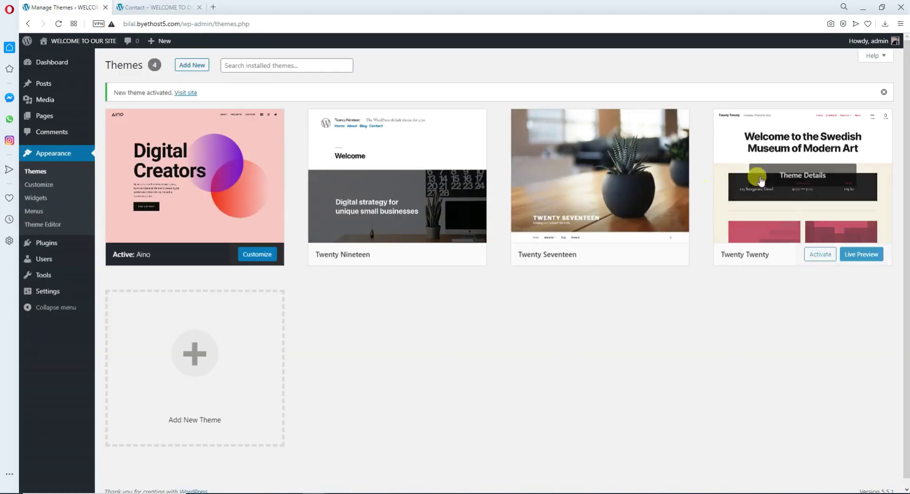
Step: Return to the featured themes for adding and open the details and preview of the Blacky theme
left_click(200, 375)
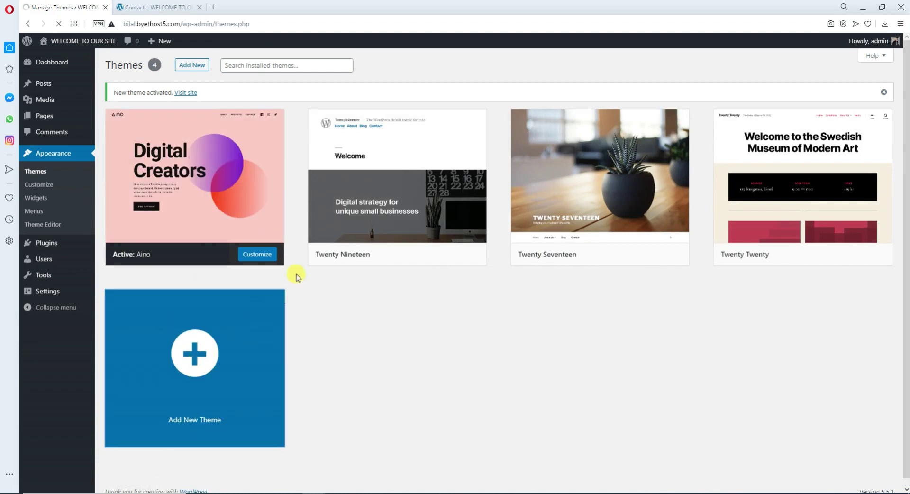
scroll(331, 286, "down", 7)
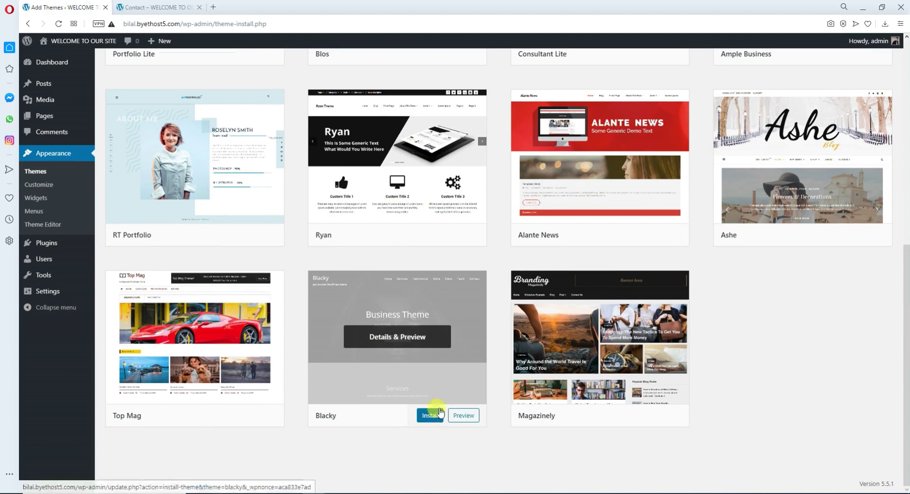
right_click(377, 340)
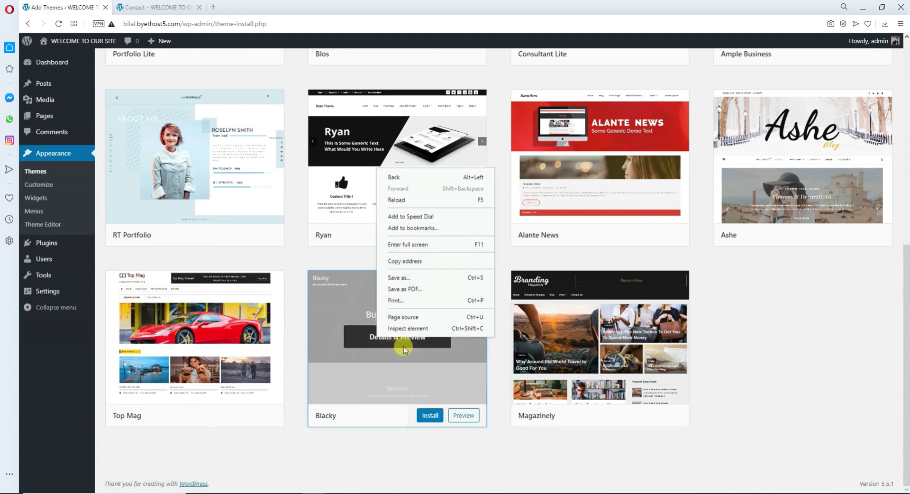
left_click(374, 340)
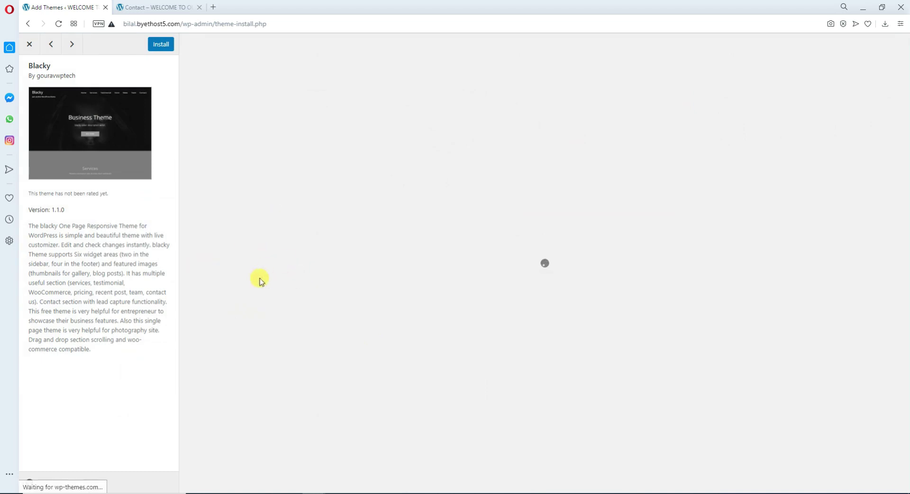
Step: Examine the Blacky theme preview, including its header navigation, post list and sidebar
scroll(566, 230, "down", 5)
scroll(594, 249, "up", 5)
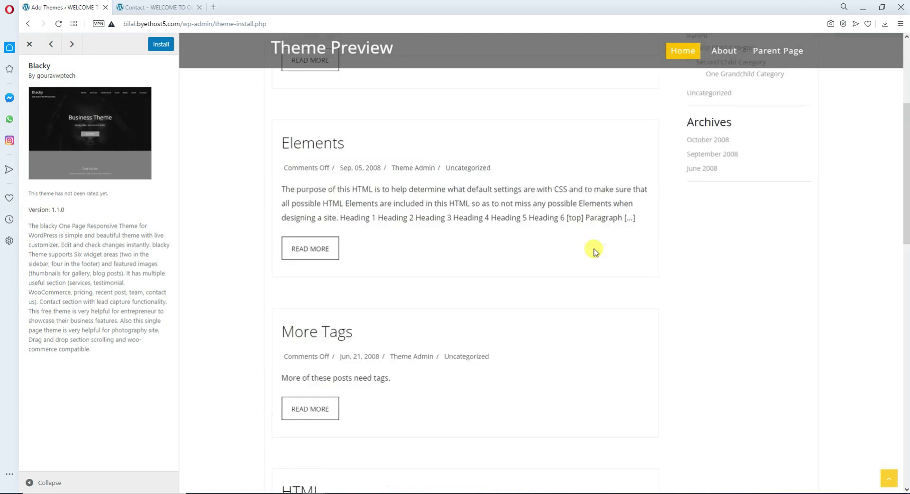
scroll(451, 189, "down", 5)
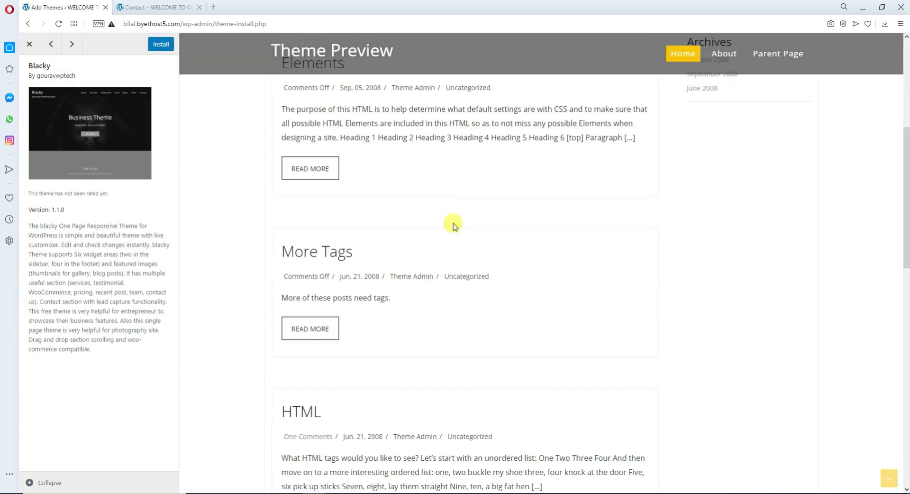
scroll(284, 199, "up", 5)
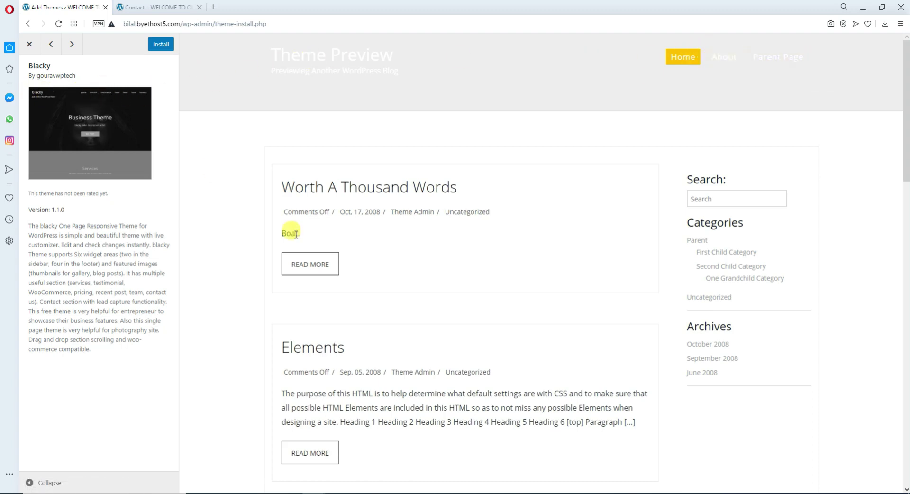
scroll(440, 204, "down", 7)
scroll(440, 204, "down", 13)
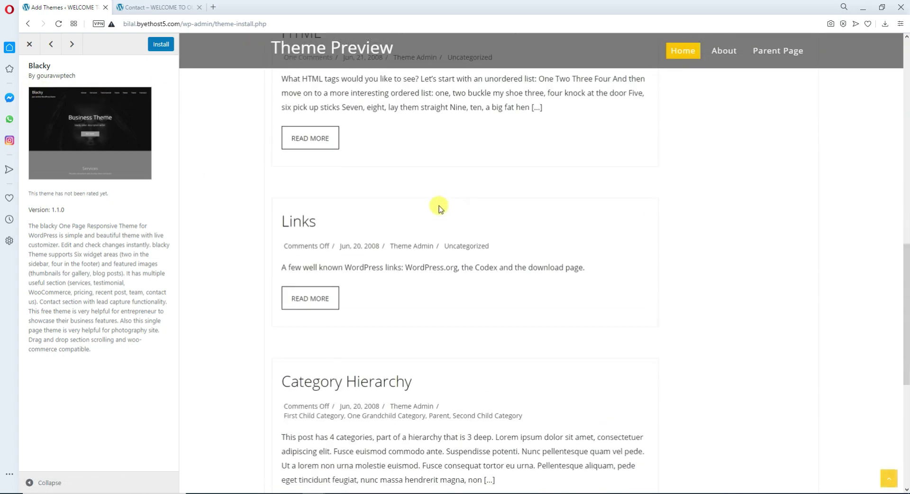
scroll(440, 270, "up", 5)
scroll(439, 272, "up", 15)
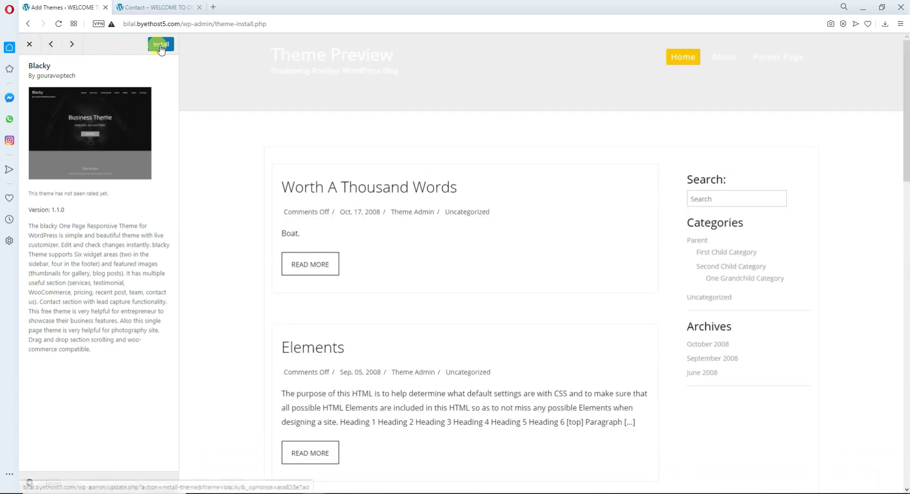
Step: Leave the theme preview and install the Ample Business theme from the featured themes
left_click(50, 45)
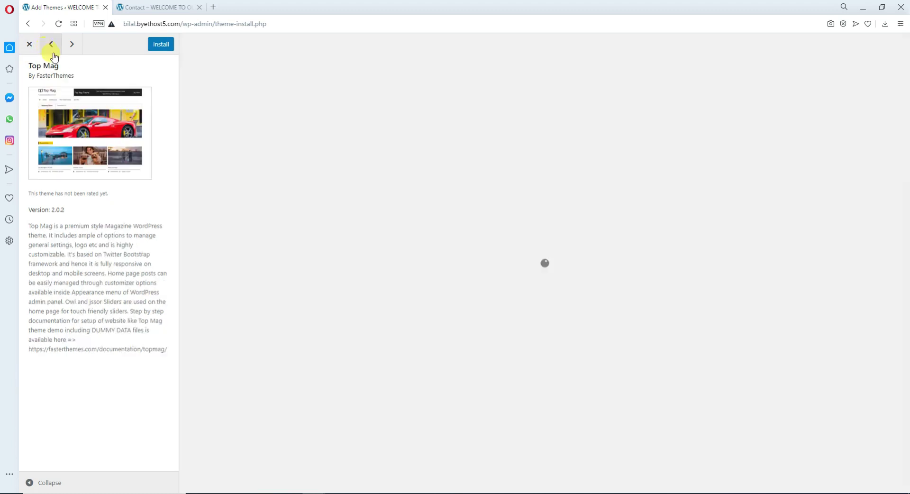
left_click(29, 44)
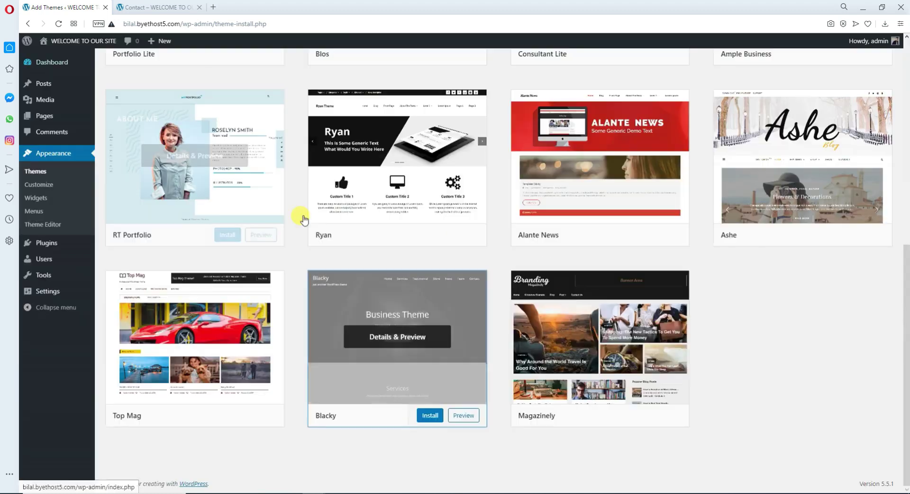
scroll(589, 308, "up", 5)
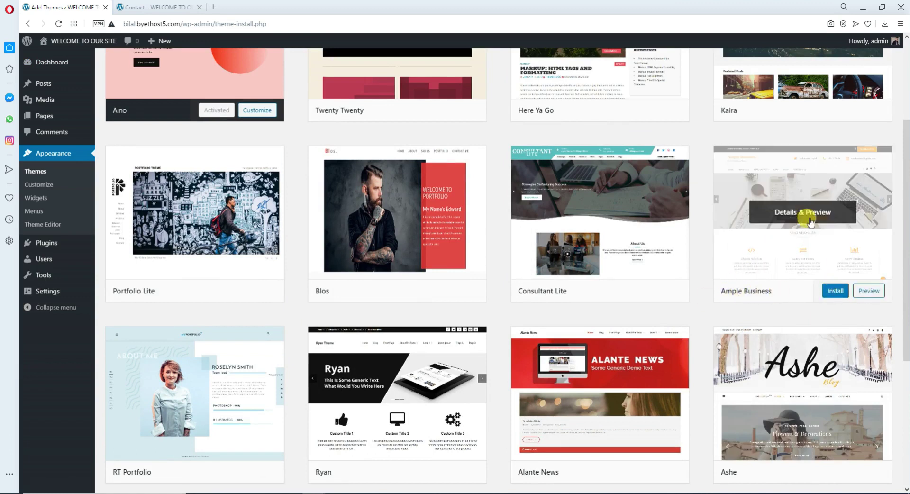
left_click(836, 291)
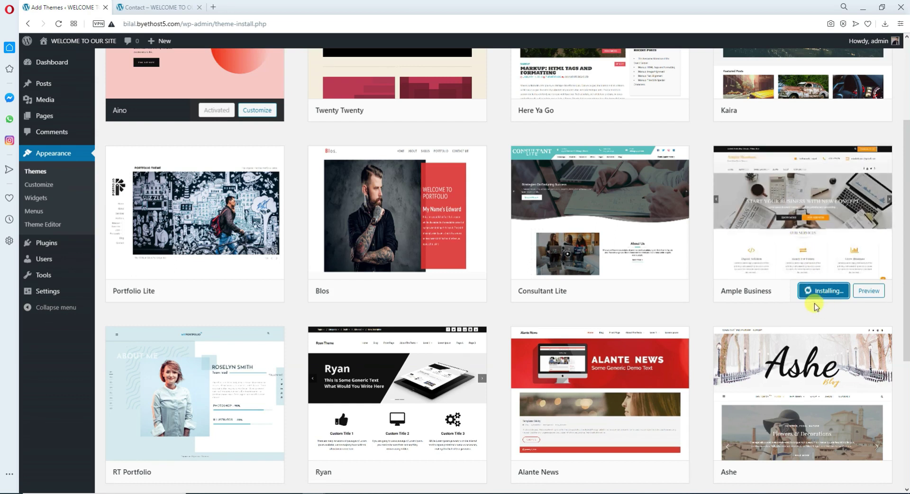
Step: Browse the featured theme thumbnails, from Aino to Magazinely, while the Ample Business theme installs
scroll(769, 322, "up", 1)
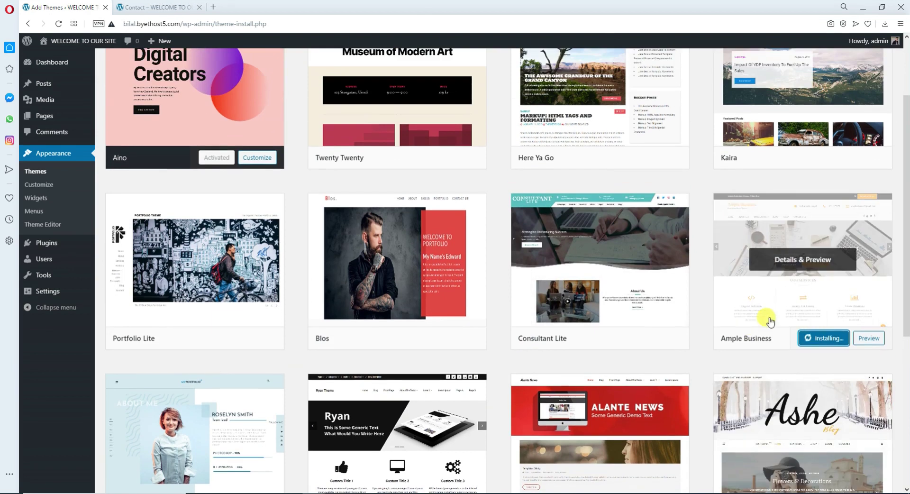
scroll(769, 285, "up", 2)
scroll(768, 273, "down", 7)
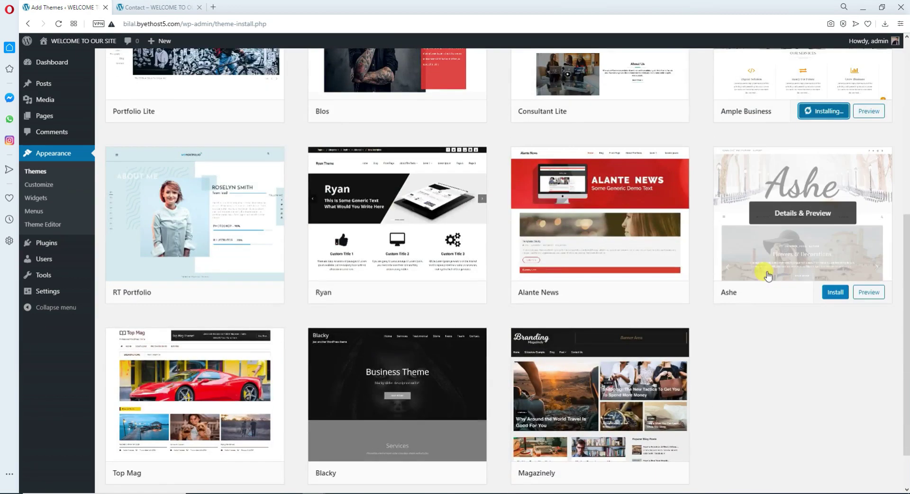
scroll(446, 266, "up", 1)
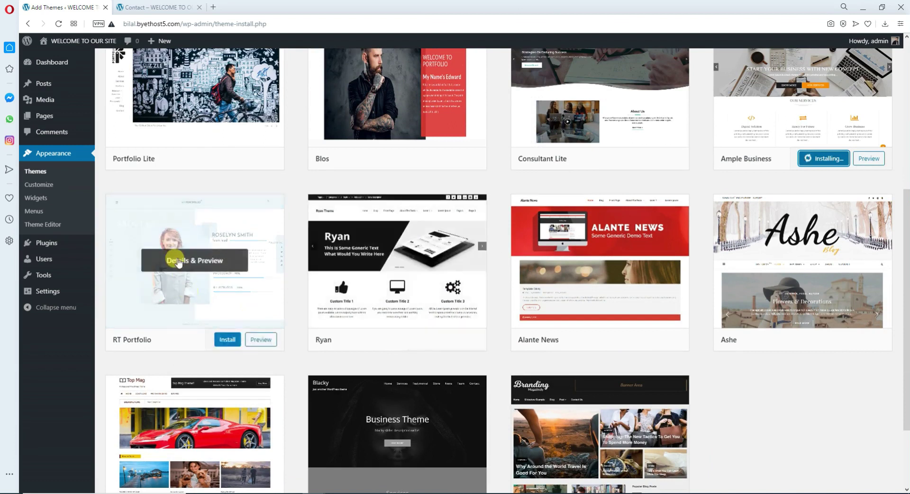
scroll(574, 313, "up", 4)
scroll(474, 308, "down", 4)
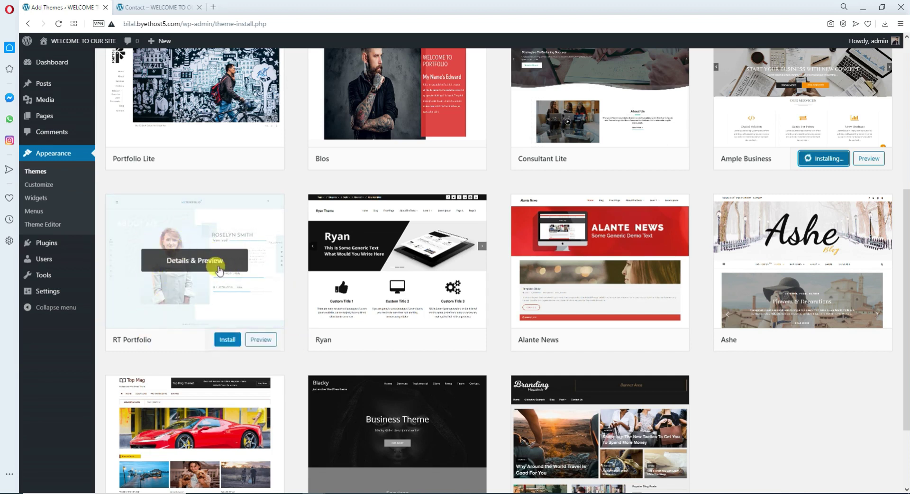
scroll(437, 275, "down", 2)
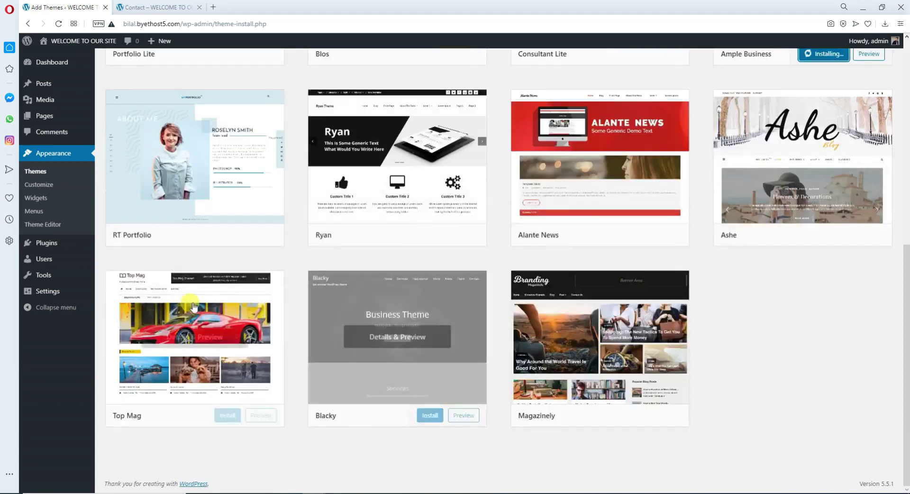
scroll(279, 332, "up", 4)
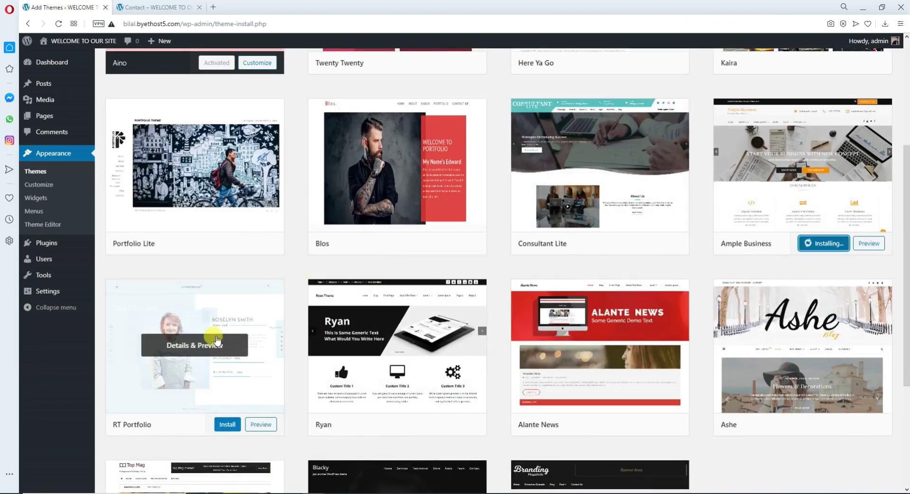
scroll(209, 341, "down", 3)
scroll(474, 284, "up", 2)
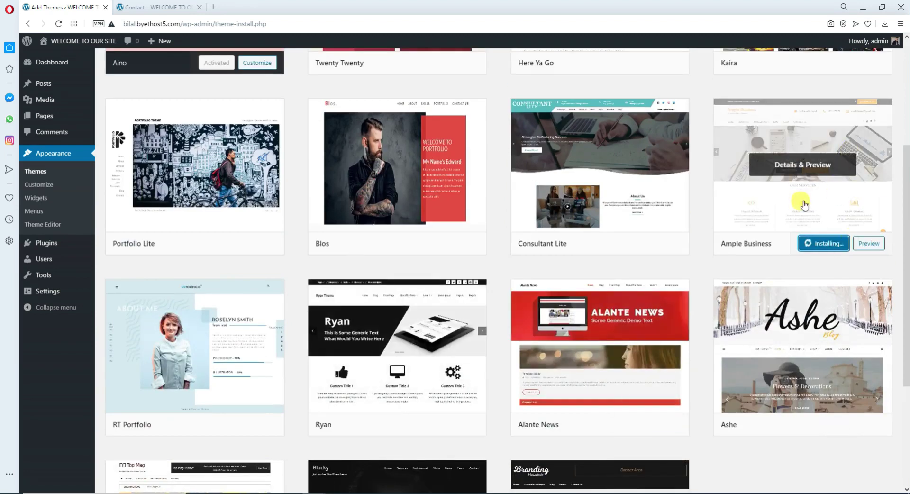
scroll(595, 310, "up", 3)
scroll(545, 309, "up", 1)
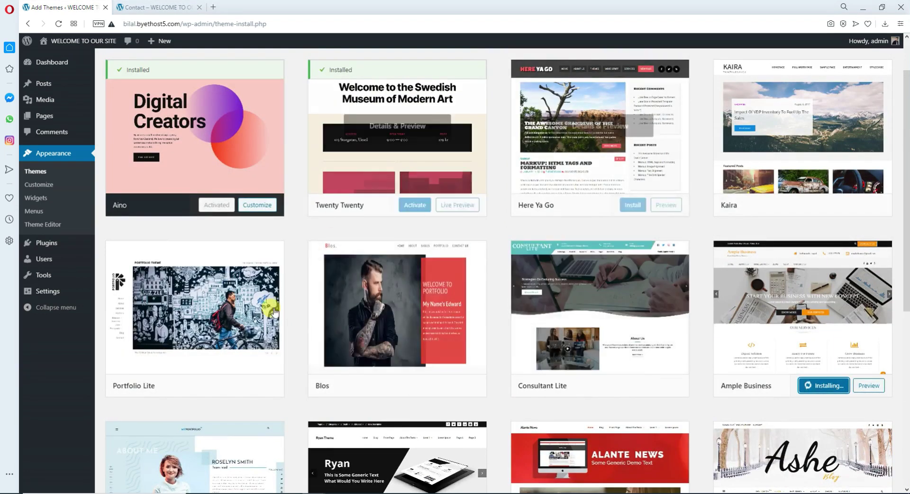
scroll(427, 261, "up", 2)
scroll(813, 412, "down", 2)
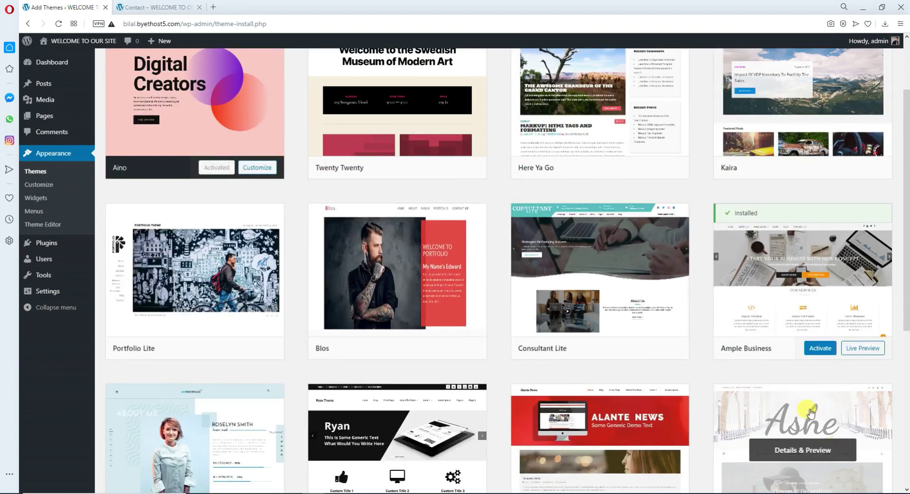
Step: Activate the installed Ample Business theme
scroll(801, 308, "up", 2)
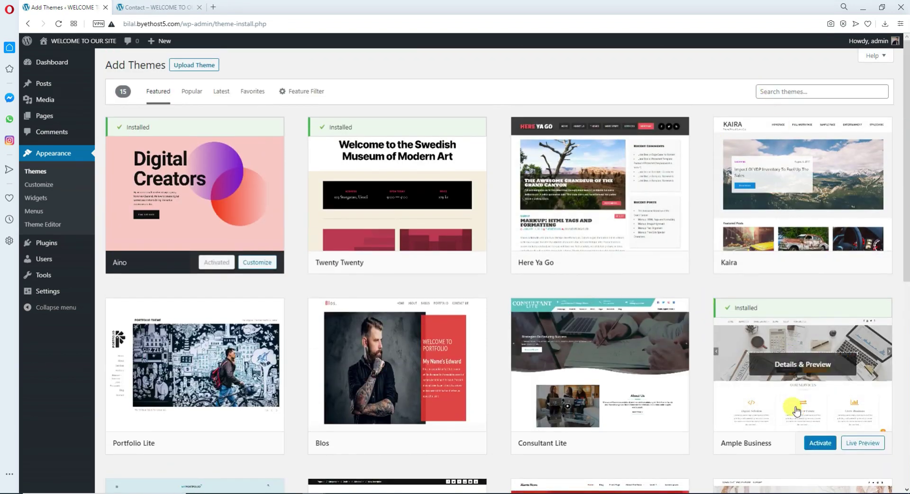
scroll(797, 410, "down", 1)
left_click(821, 397)
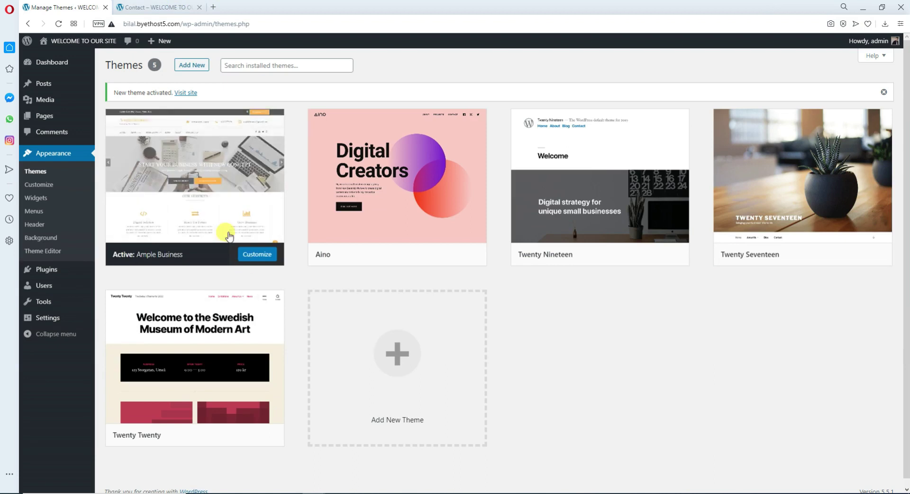
Step: Reload the public Contact page to check its layout with the Ample Business theme
left_click(165, 7)
left_click(58, 24)
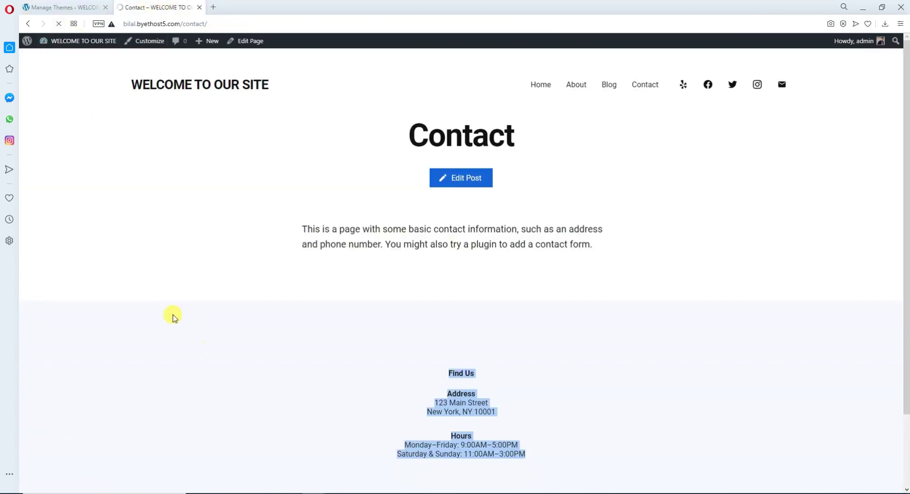
scroll(449, 297, "down", 5)
scroll(450, 284, "up", 5)
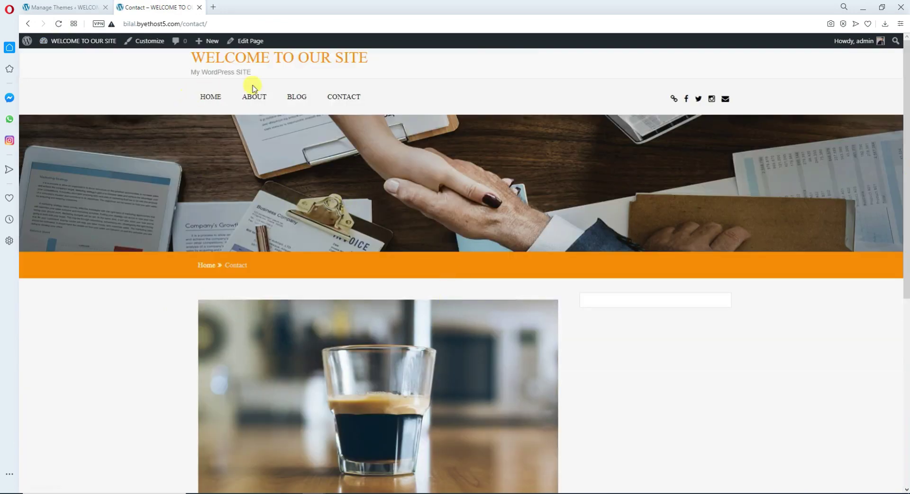
Step: Examine the site title, tagline and the Find Us footer details on the public Contact page
left_click_drag(176, 76, 439, 59)
left_click(199, 71)
left_click_drag(211, 72, 320, 73)
left_click(189, 101)
scroll(218, 266, "down", 6)
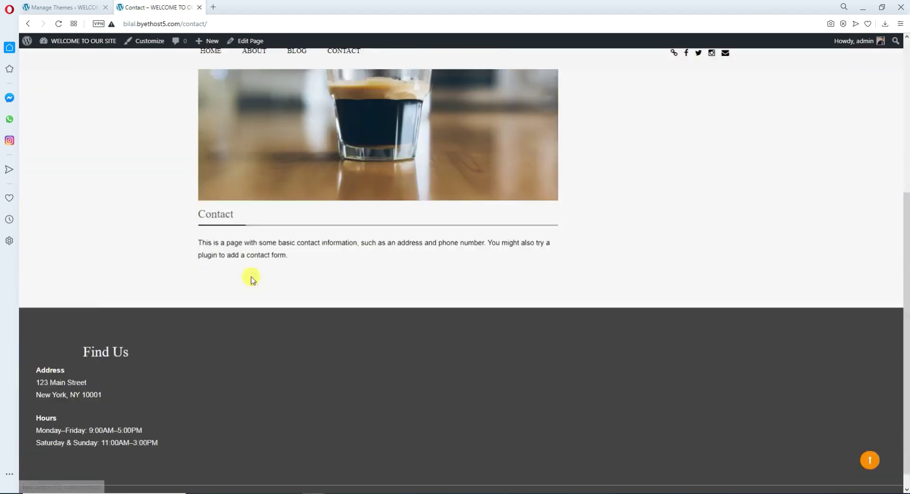
left_click_drag(38, 325, 171, 455)
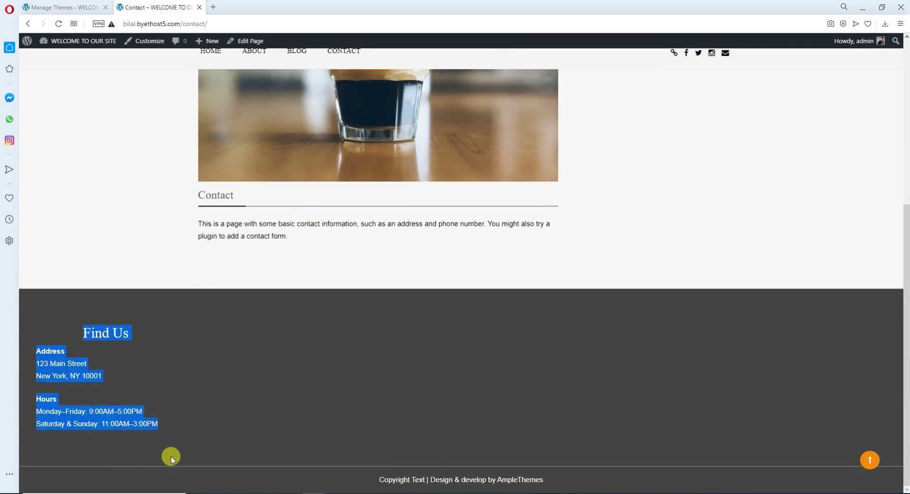
left_click(256, 446)
key("Home")
Step: Compare the Ample Business thumbnail on the Themes page with the public Contact page, from header to footer
left_click(65, 7)
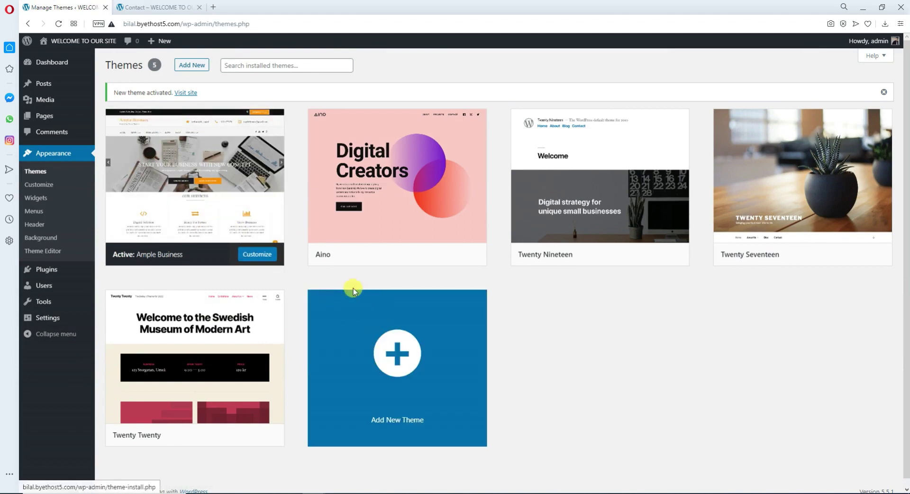
left_click(171, 6)
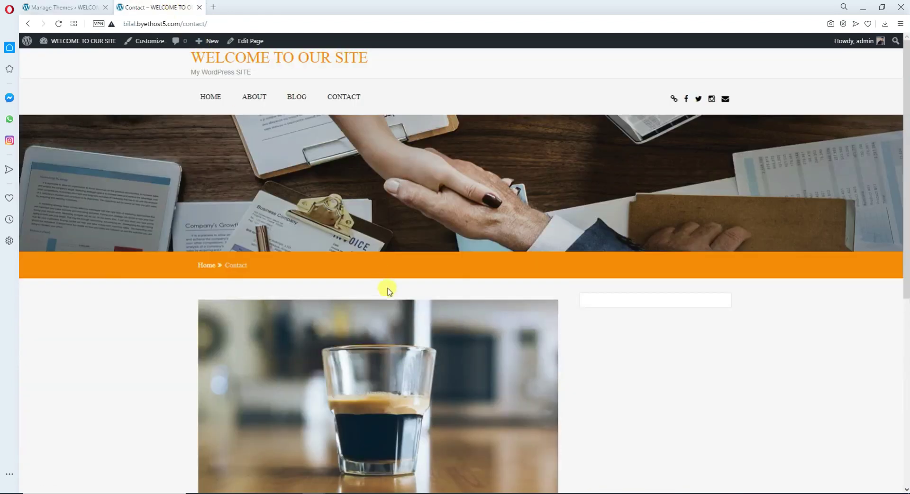
scroll(387, 290, "down", 7)
scroll(345, 222, "up", 5)
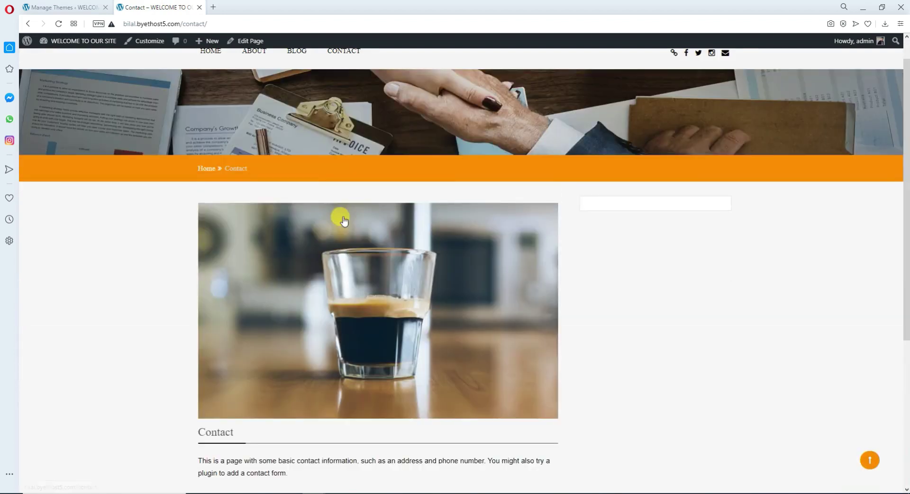
scroll(344, 221, "up", 2)
scroll(298, 344, "down", 7)
scroll(261, 368, "up", 7)
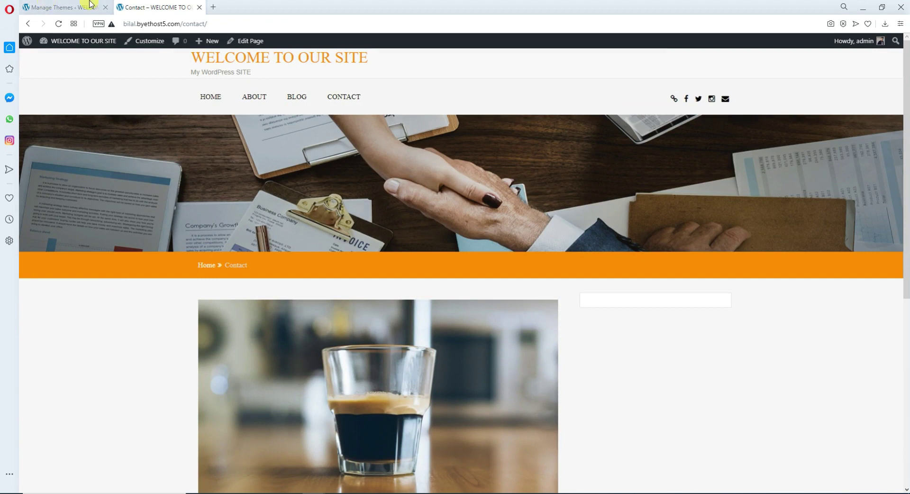
left_click(90, 6)
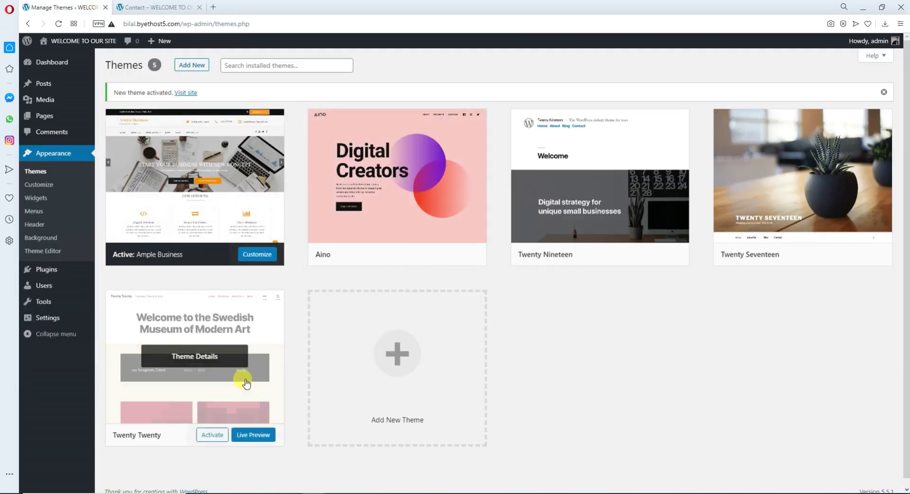
key("ctrl+Tab")
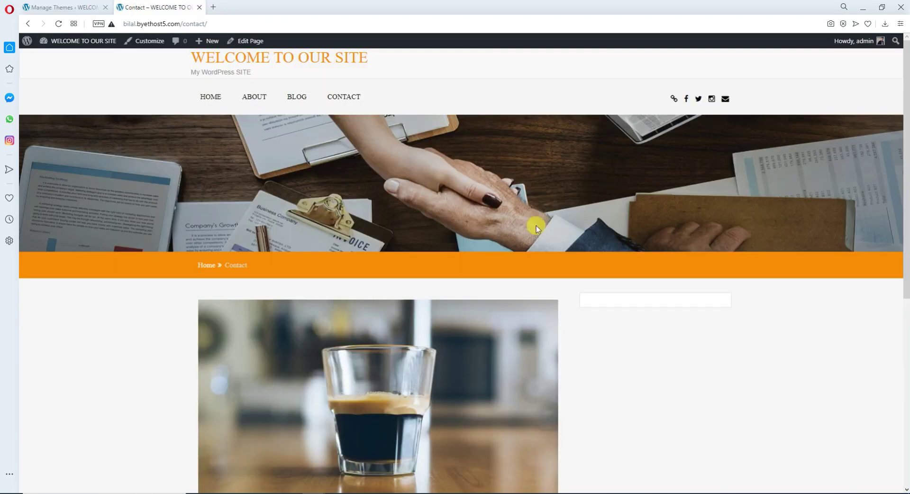
scroll(538, 223, "down", 7)
scroll(538, 213, "up", 7)
left_click(78, 6)
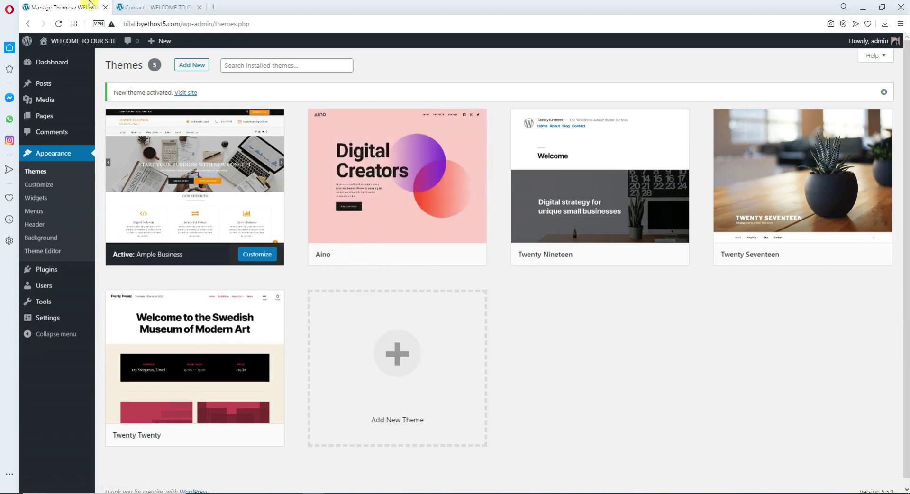
Step: Return to the public Contact page and review its banner, featured image, contact text and footer
left_click(142, 7)
scroll(328, 352, "down", 5)
scroll(328, 352, "up", 5)
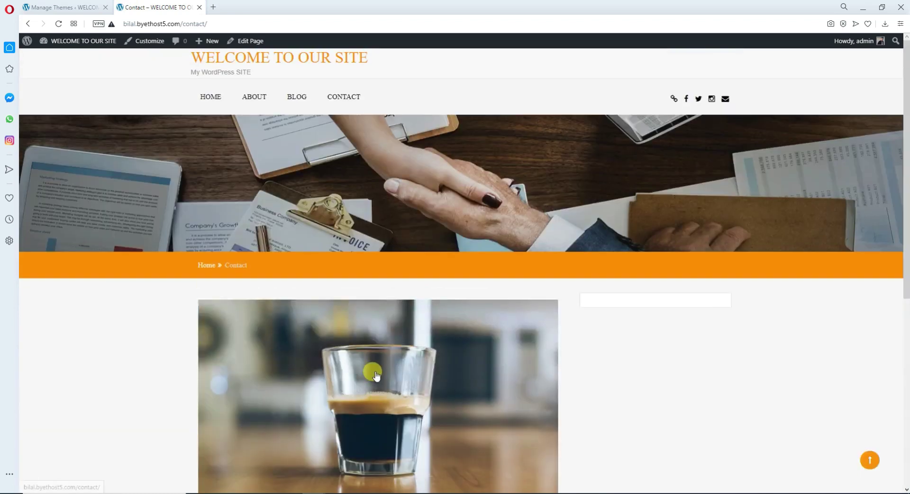
scroll(583, 387, "down", 6)
scroll(584, 387, "up", 6)
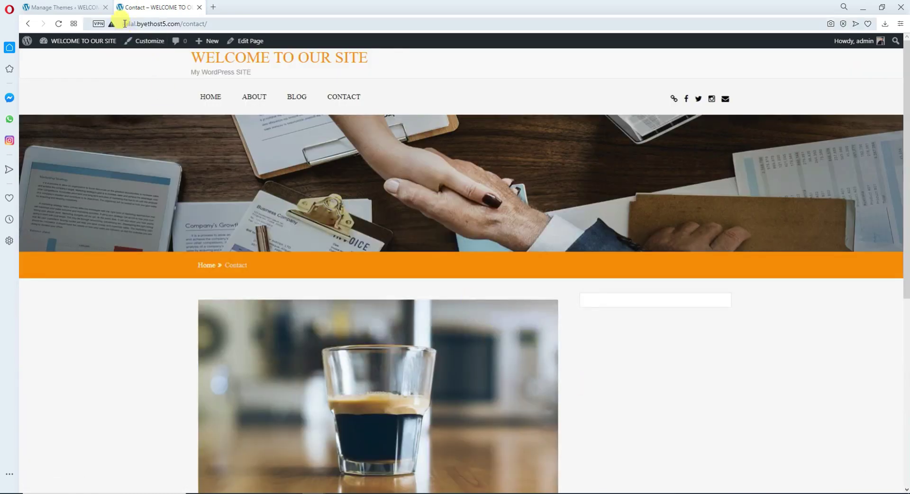
key("Return")
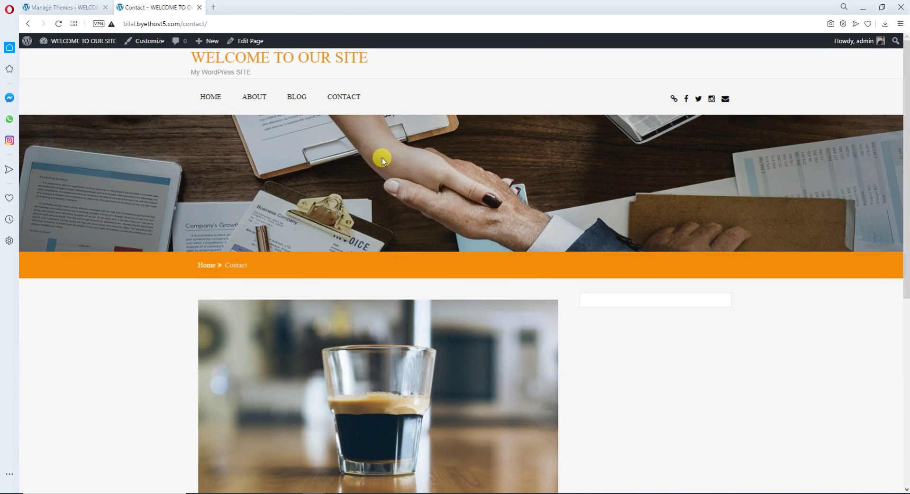
scroll(382, 158, "down", 5)
scroll(397, 163, "up", 5)
scroll(412, 308, "down", 7)
scroll(416, 337, "up", 3)
scroll(416, 339, "up", 4)
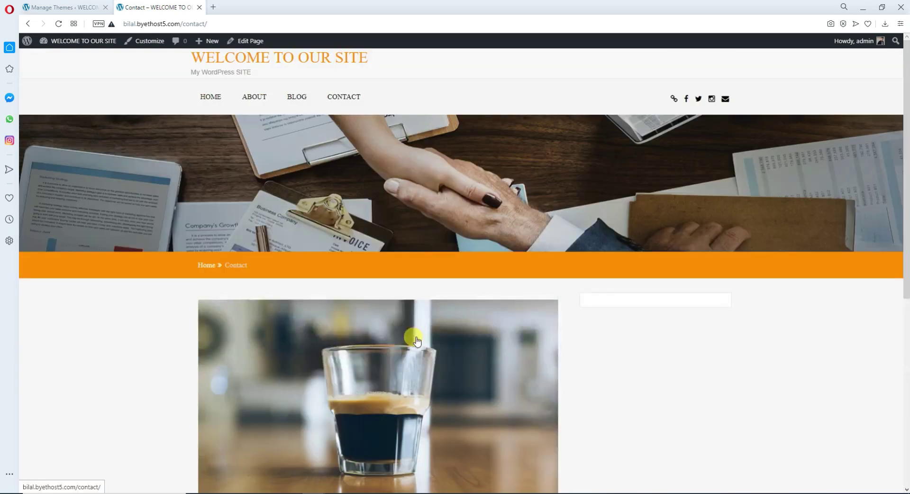